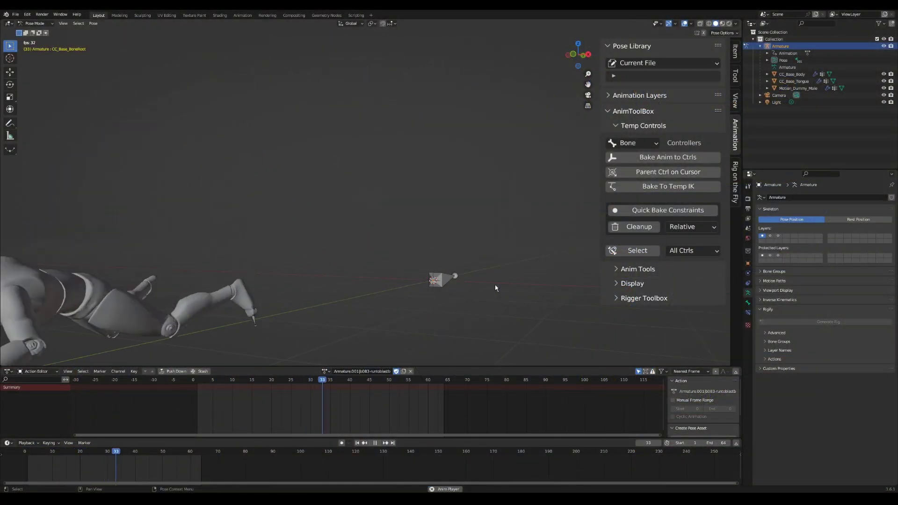
- Stop playback, hide Motion_Dummy_Male, and select the left thigh, calf and foot bones
{"action": "key", "text": "space"}
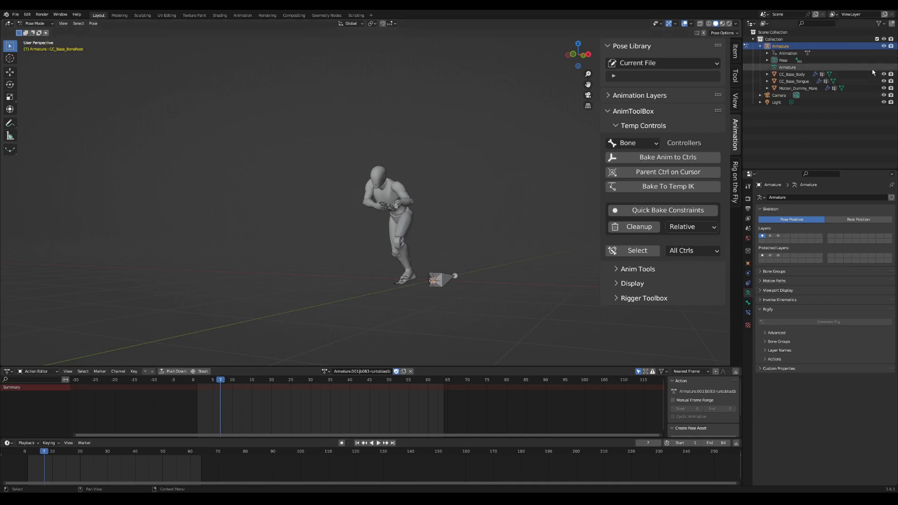
{"action": "left_click", "coordinate": [892, 87]}
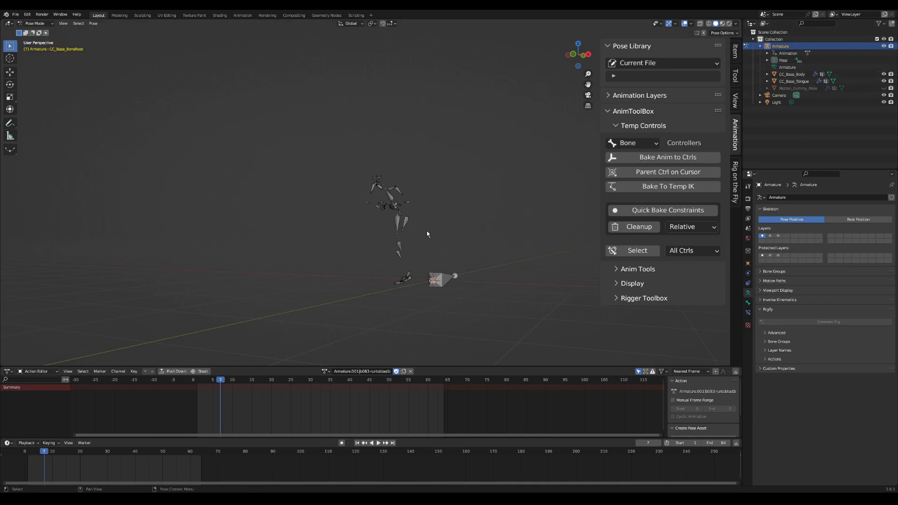
{"action": "left_click", "coordinate": [405, 223]}
{"action": "left_click", "coordinate": [401, 248], "text": "shift"}
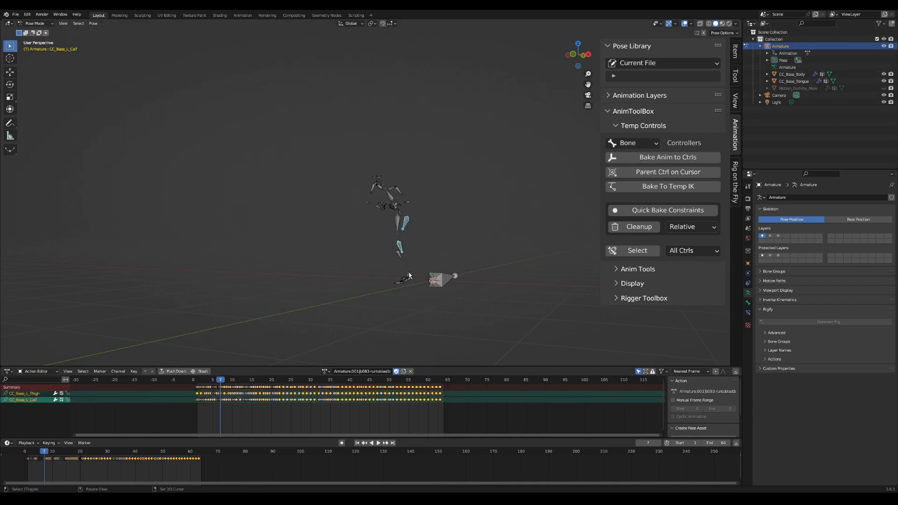
{"action": "left_click", "coordinate": [407, 275], "text": "shift"}
- Bake the selected bones to temporary IK with Cube controller shapes
{"action": "left_click", "coordinate": [662, 186]}
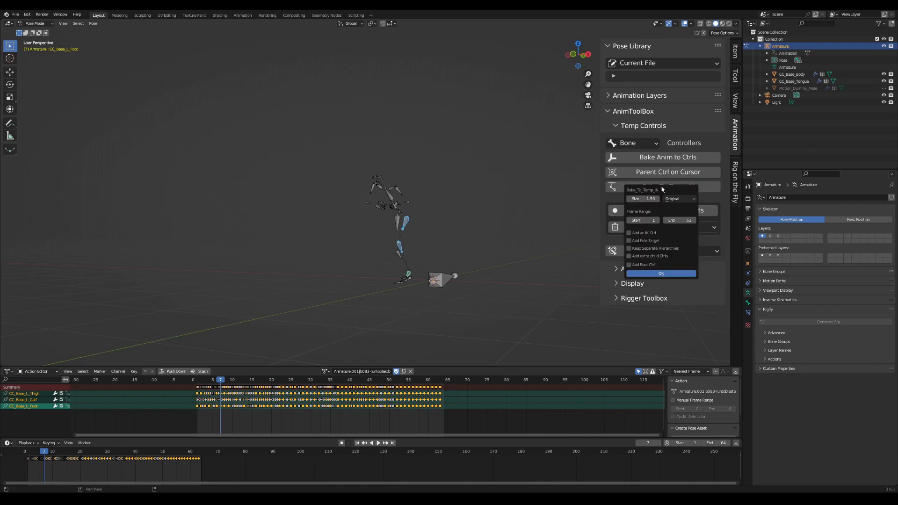
{"action": "left_click", "coordinate": [681, 199]}
{"action": "left_click", "coordinate": [681, 210]}
{"action": "left_click", "coordinate": [663, 275]}
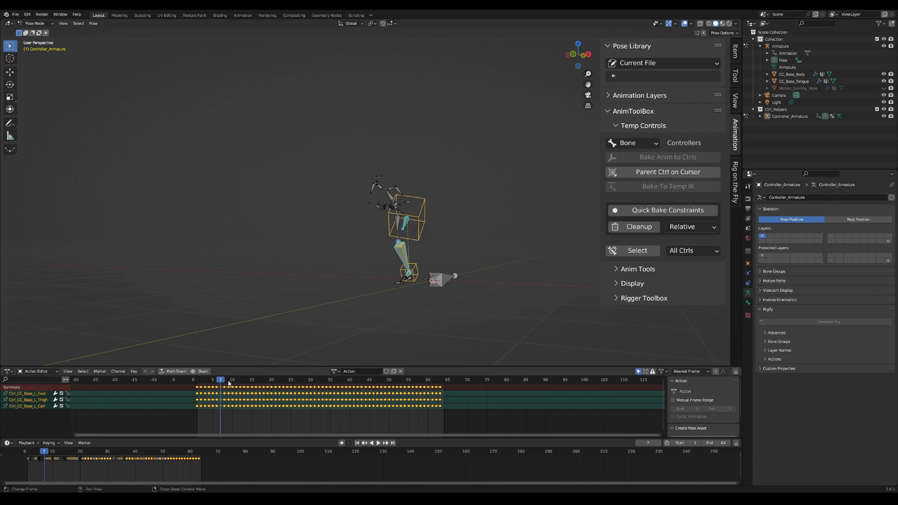
{"action": "key", "text": "space"}
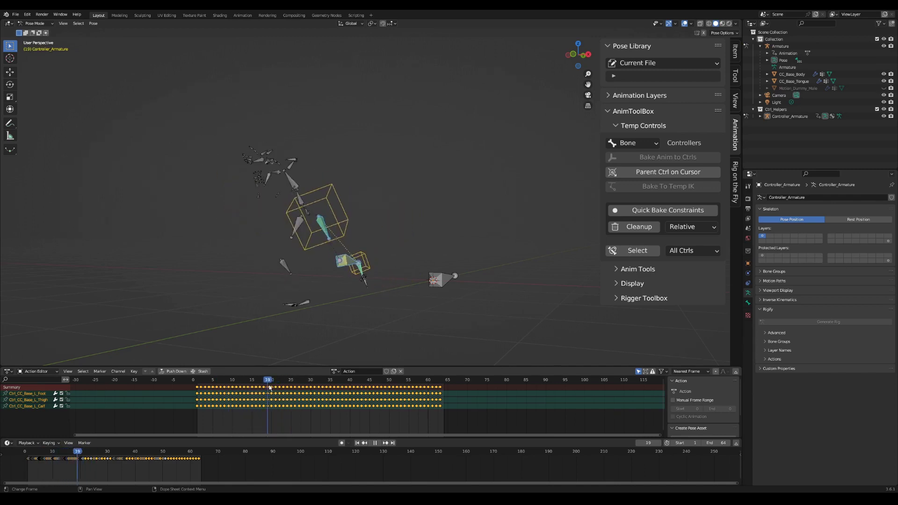
{"action": "key", "text": "space"}
{"action": "key", "text": "Left"}
{"action": "key", "text": "Left"}
{"action": "key", "text": "Left"}
{"action": "key", "text": "Left"}
{"action": "key", "text": "Left"}
{"action": "left_click", "coordinate": [388, 298]}
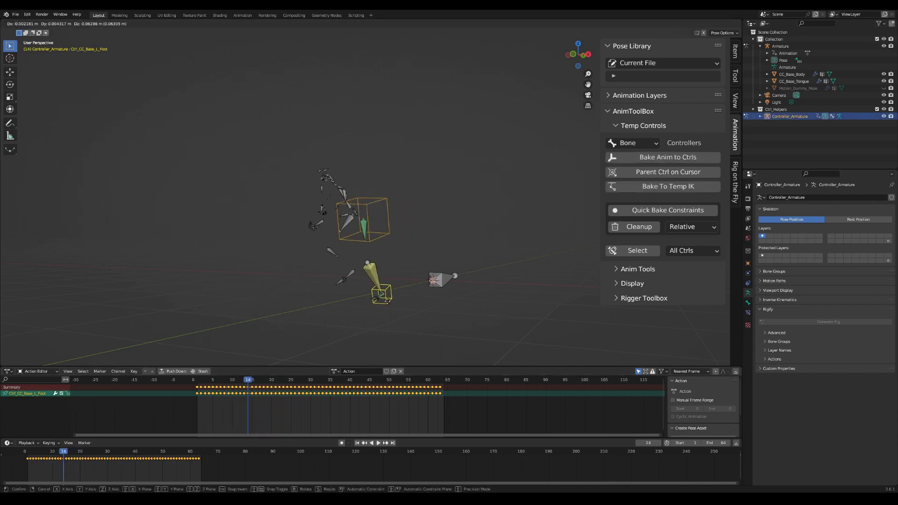
{"action": "scroll", "coordinate": [387, 281], "scroll_direction": "up", "scroll_amount": 2}
{"action": "scroll", "coordinate": [381, 253], "scroll_direction": "up", "scroll_amount": 2}
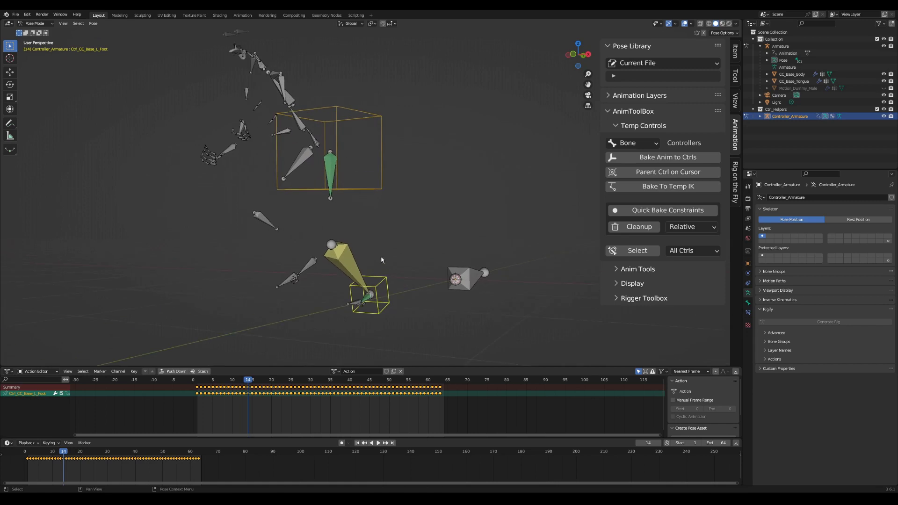
{"action": "left_click_drag", "start_coordinate": [250, 379], "coordinate": [248, 389]}
{"action": "left_click", "coordinate": [250, 389]}
{"action": "left_click", "coordinate": [248, 387]}
{"action": "key", "text": "space"}
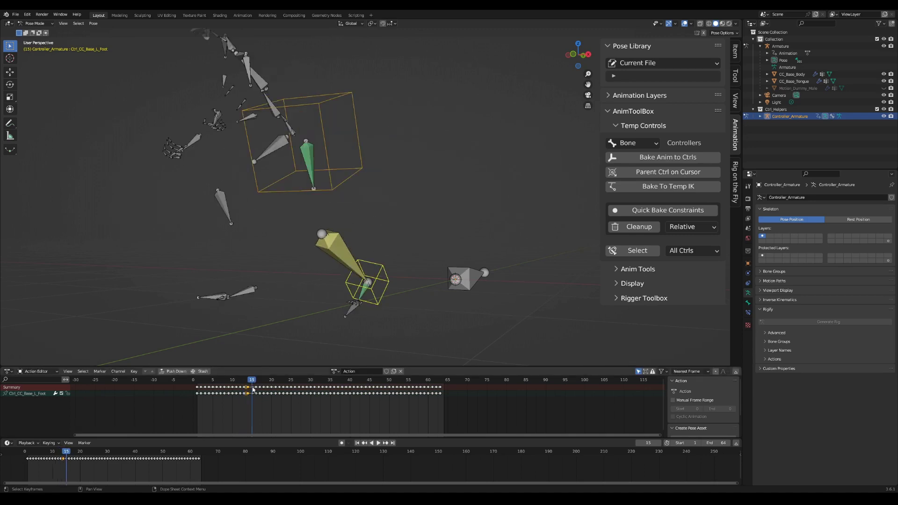
{"action": "key", "text": "space"}
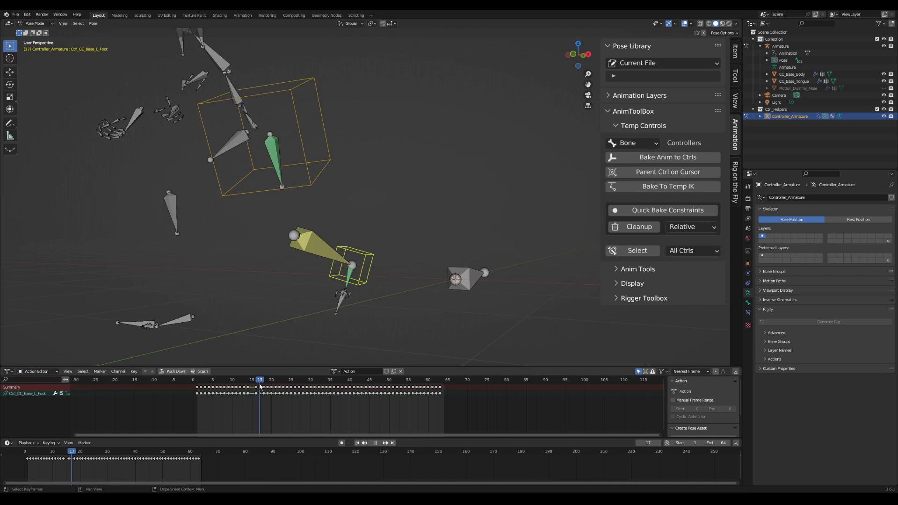
{"action": "key", "text": "space"}
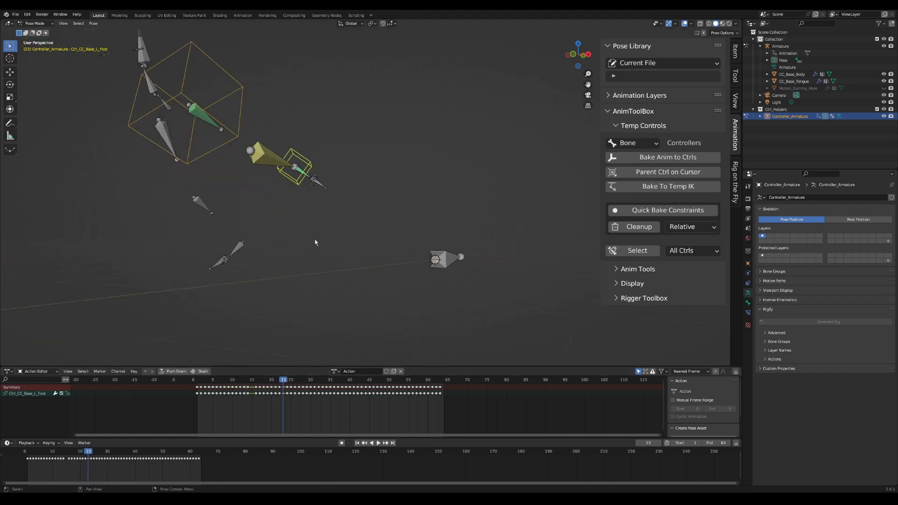
{"action": "middle_click_drag", "start_coordinate": [315, 242], "coordinate": [271, 340]}
{"action": "key", "text": "space"}
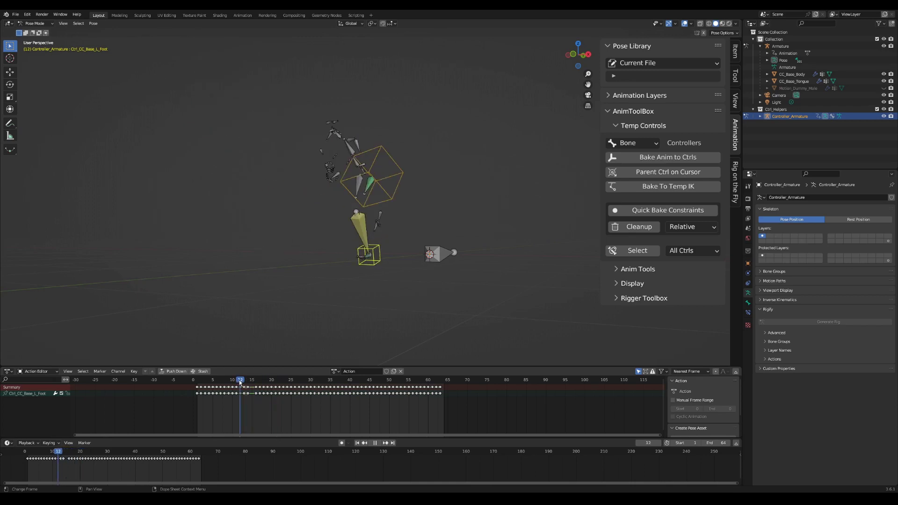
- Clean up the first temporary controller rig and play the original bone animation
{"action": "key", "text": "space"}
{"action": "left_click", "coordinate": [628, 226]}
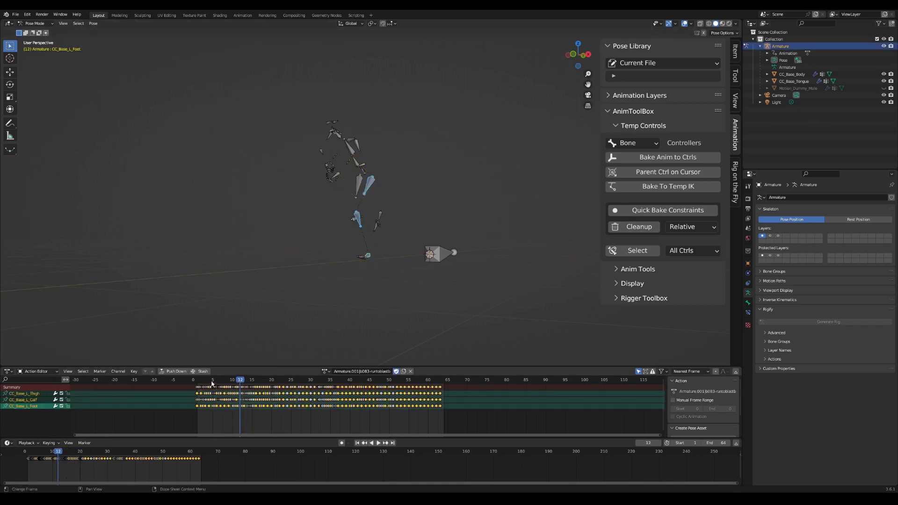
{"action": "key", "text": "space"}
{"action": "scroll", "coordinate": [375, 189], "scroll_direction": "up", "scroll_amount": 2}
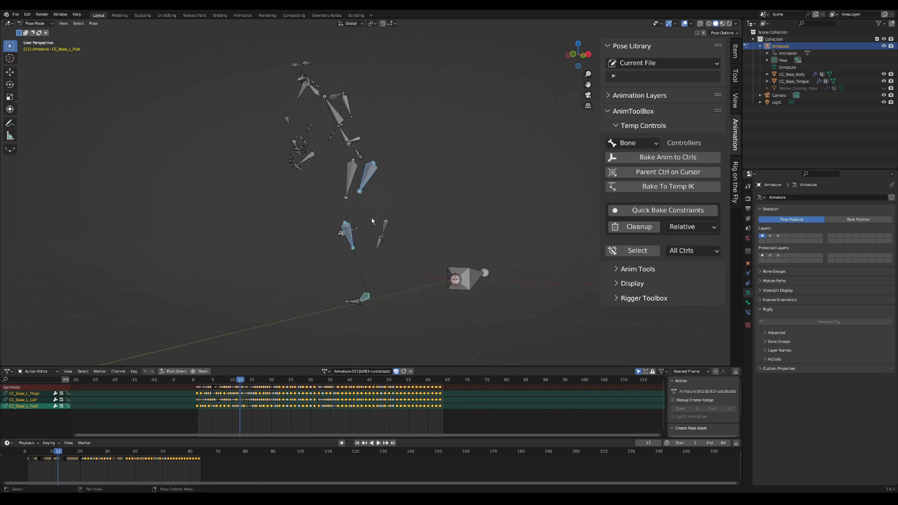
- Select the left thigh, calf and foot bones and bake them to temporary IK
{"action": "left_click", "coordinate": [371, 193]}
{"action": "left_click", "coordinate": [349, 226], "text": "shift"}
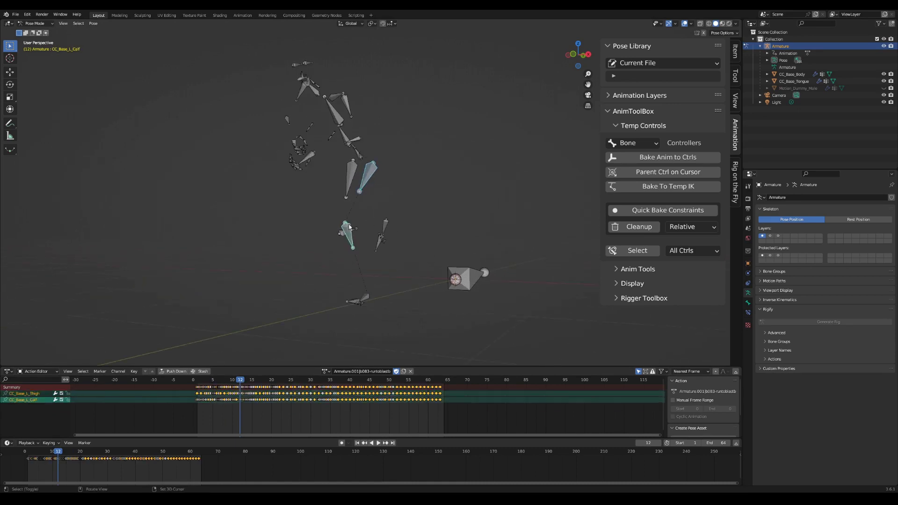
{"action": "left_click", "coordinate": [366, 294], "text": "shift"}
{"action": "left_click", "coordinate": [694, 188]}
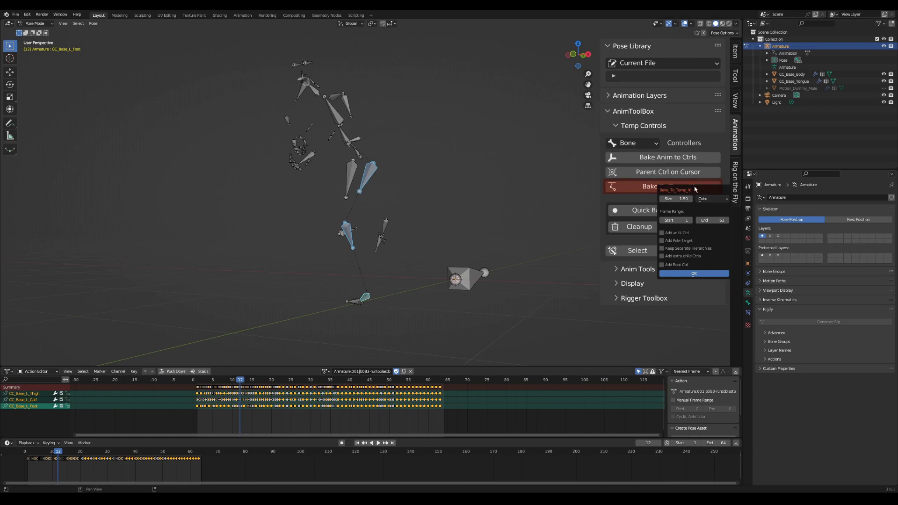
{"action": "left_click", "coordinate": [695, 273]}
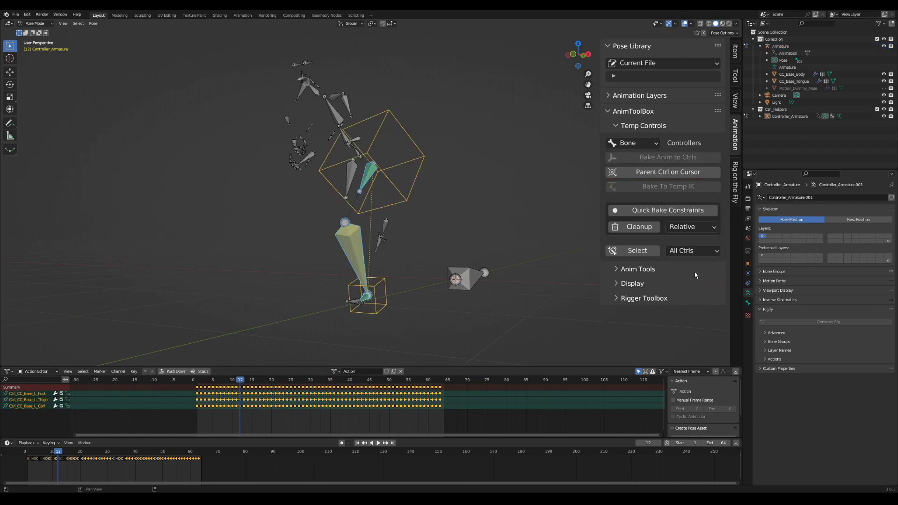
- Move the foot controller cube, then freely rotate it with the Rotate tool
{"action": "left_click", "coordinate": [407, 303]}
{"action": "left_click", "coordinate": [388, 305]}
{"action": "key", "text": "g"}
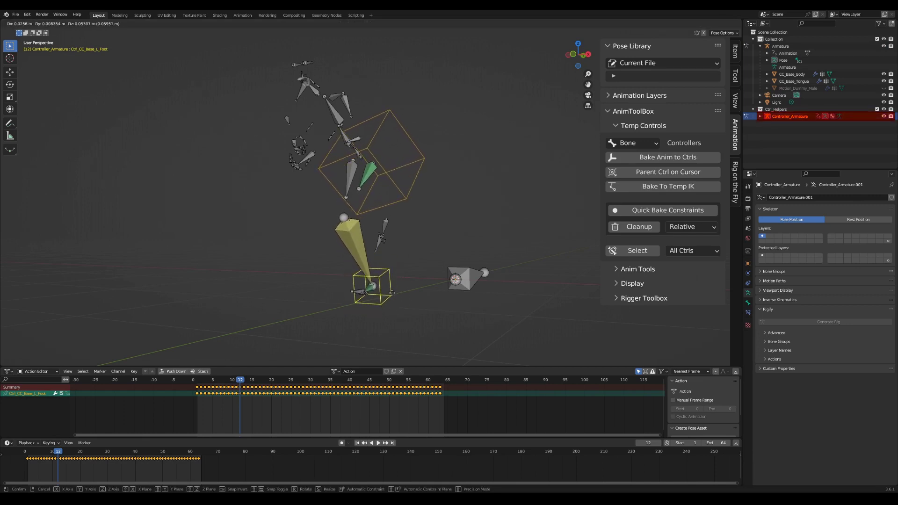
{"action": "left_click", "coordinate": [373, 282]}
{"action": "key", "text": "shift+space"}
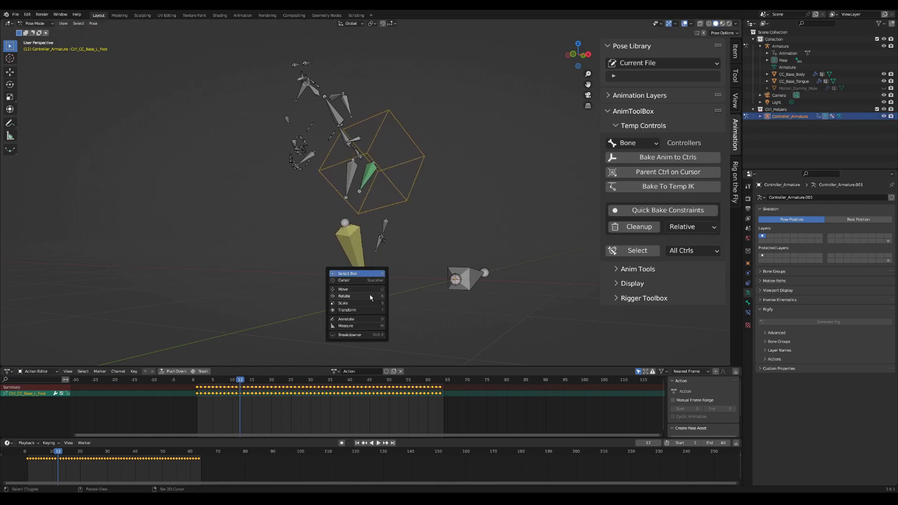
{"action": "left_click", "coordinate": [370, 298]}
{"action": "key", "text": "r"}
{"action": "key", "text": "r"}
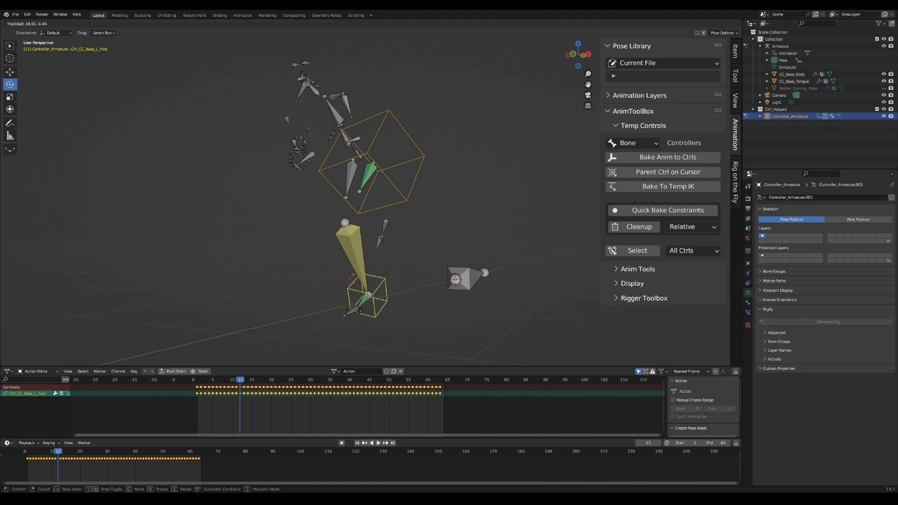
{"action": "key", "text": "Return"}
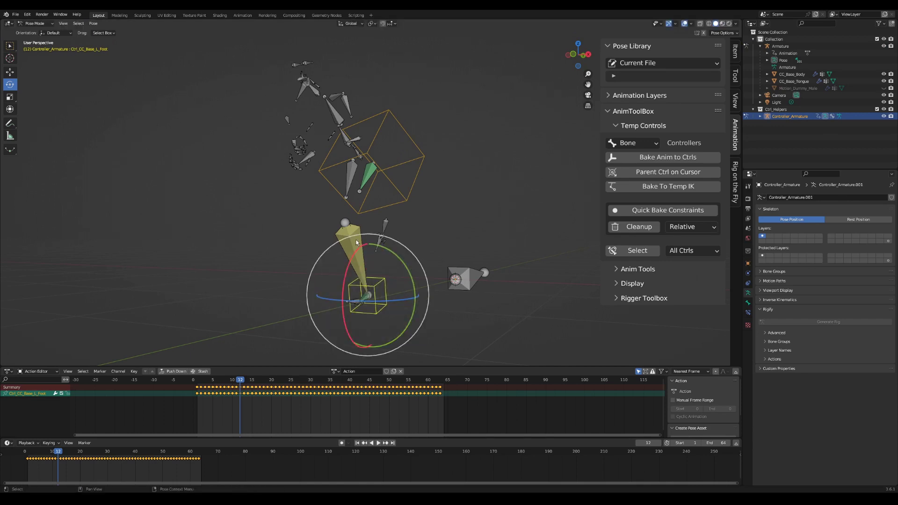
- Rotate the thigh controller cube around the vertical axis
{"action": "middle_click_drag", "start_coordinate": [421, 211], "coordinate": [362, 209]}
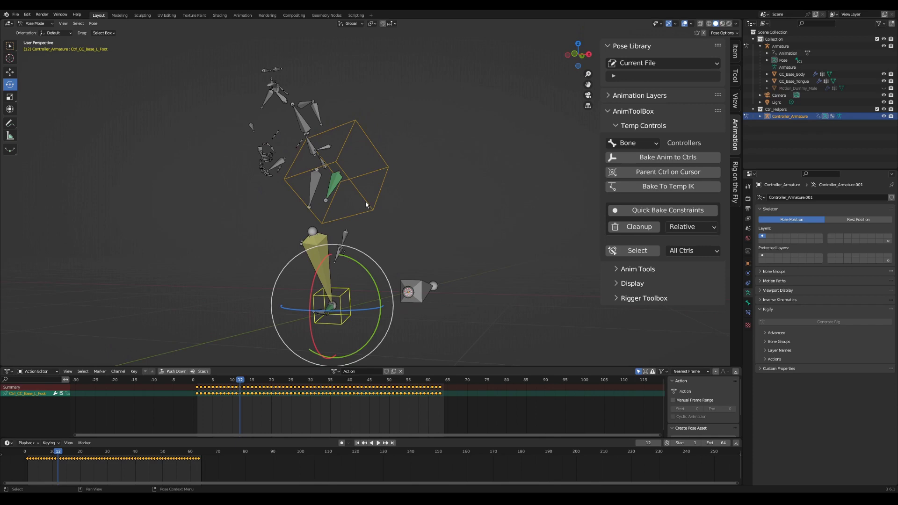
{"action": "left_click", "coordinate": [367, 205]}
{"action": "left_click_drag", "start_coordinate": [362, 166], "coordinate": [362, 169]}
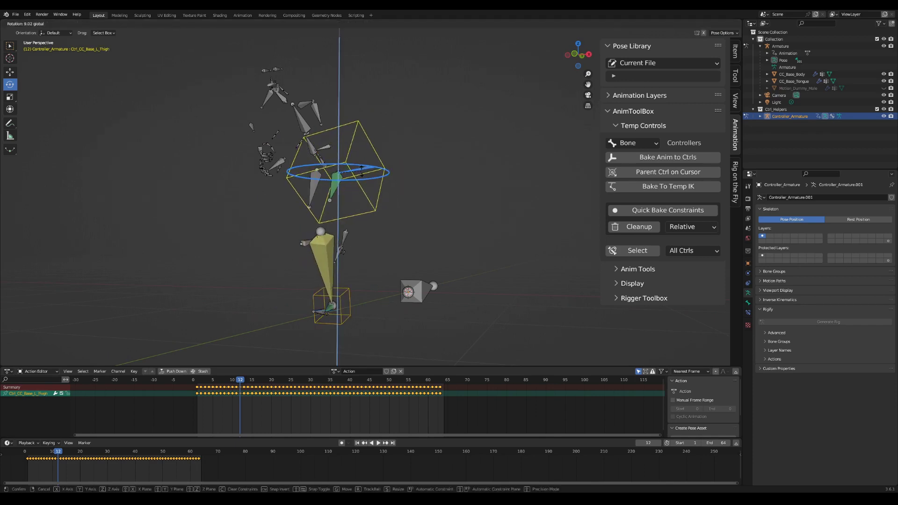
{"action": "left_click_drag", "start_coordinate": [362, 168], "coordinate": [362, 169]}
{"action": "key", "text": "w"}
- Move the pelvis bone upward and play the animation
{"action": "left_click", "coordinate": [325, 166]}
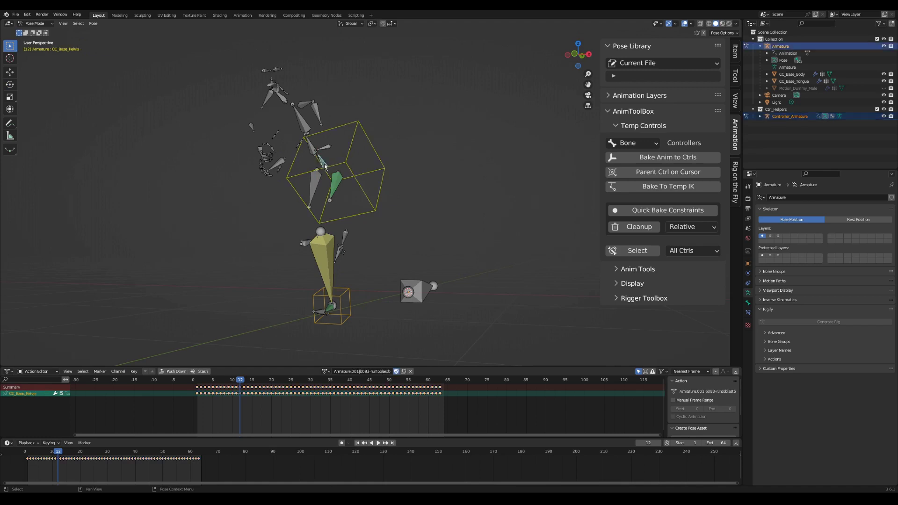
{"action": "key", "text": "g"}
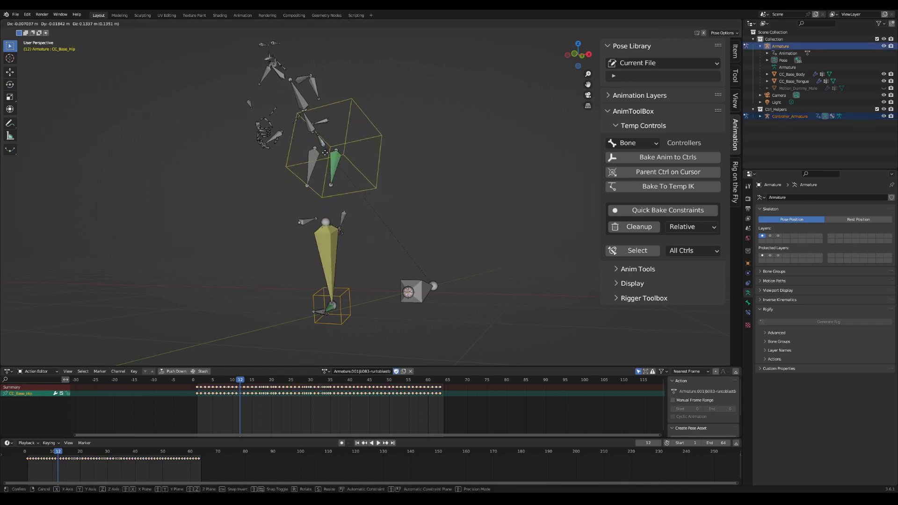
{"action": "left_click", "coordinate": [327, 180]}
{"action": "key", "text": "space"}
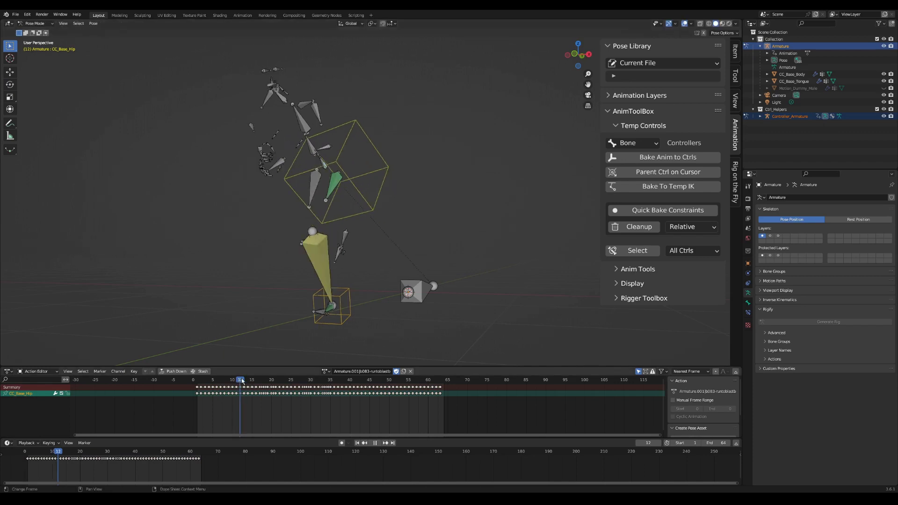
- Bake back and remove the controllers, scrub to an earlier frame, and toggle playback
{"action": "left_click", "coordinate": [634, 228]}
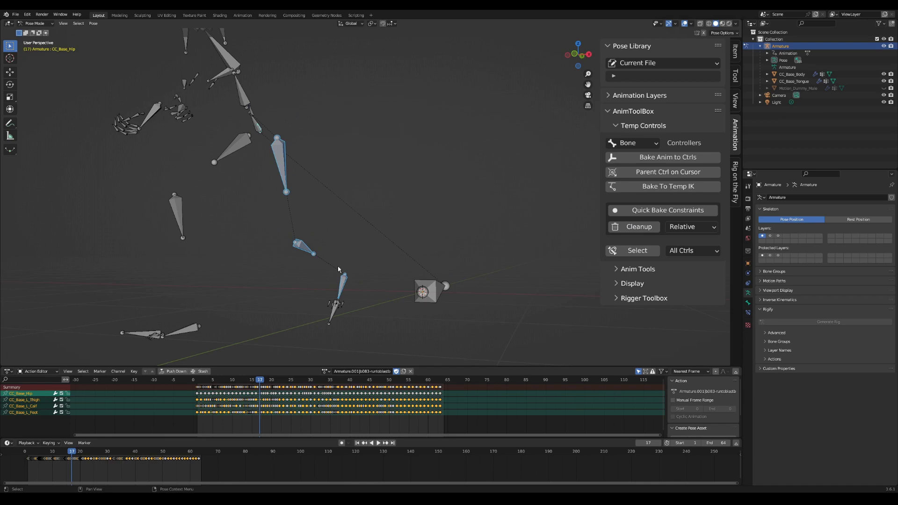
{"action": "left_click_drag", "start_coordinate": [222, 382], "coordinate": [252, 381]}
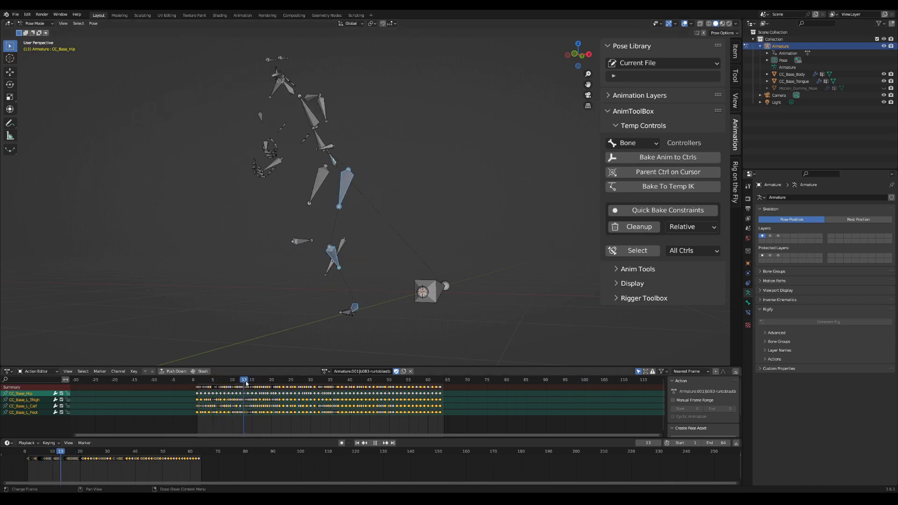
{"action": "key", "text": "space"}
- Bake a temporary IK control onto the L_Thigh and L_Calf bones
{"action": "left_click", "coordinate": [308, 184]}
{"action": "left_click", "coordinate": [324, 249], "text": "shift"}
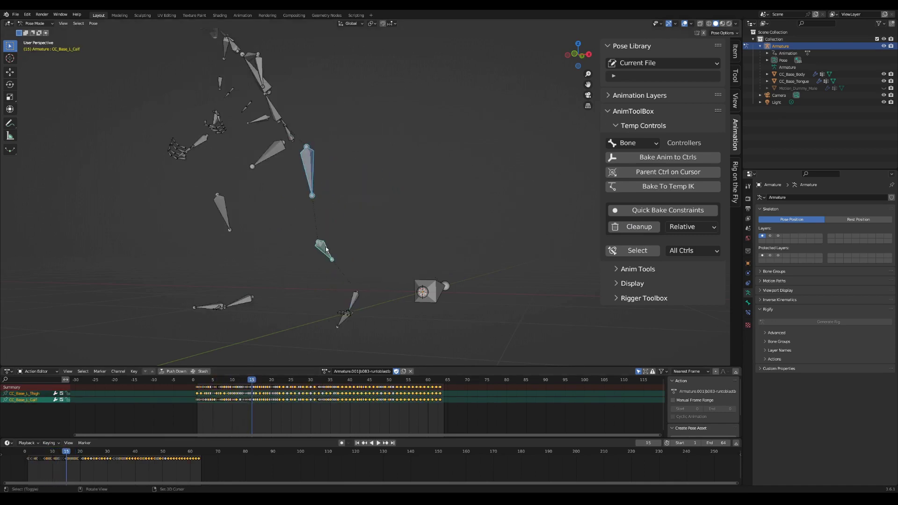
{"action": "left_click", "coordinate": [651, 187]}
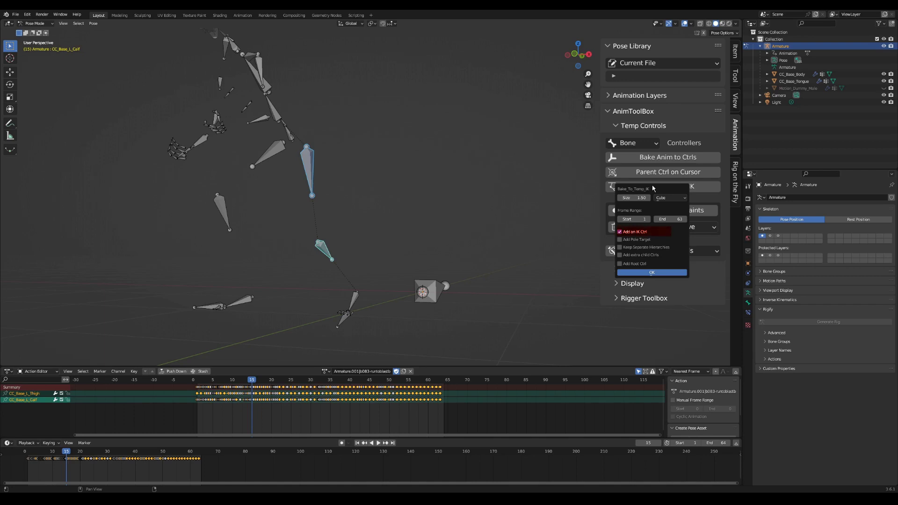
{"action": "left_click", "coordinate": [646, 274]}
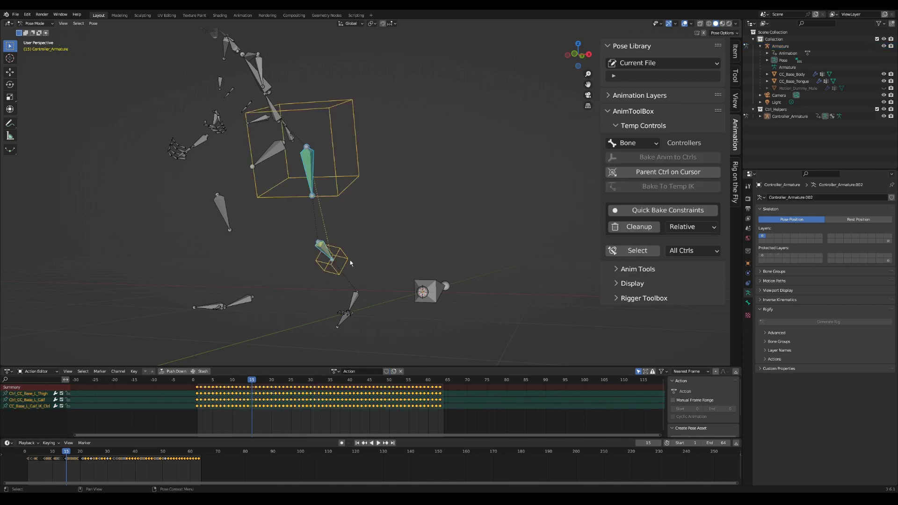
- Play the animation, clean up the calf IK controller, deselect all, and open File
{"action": "key", "text": "space"}
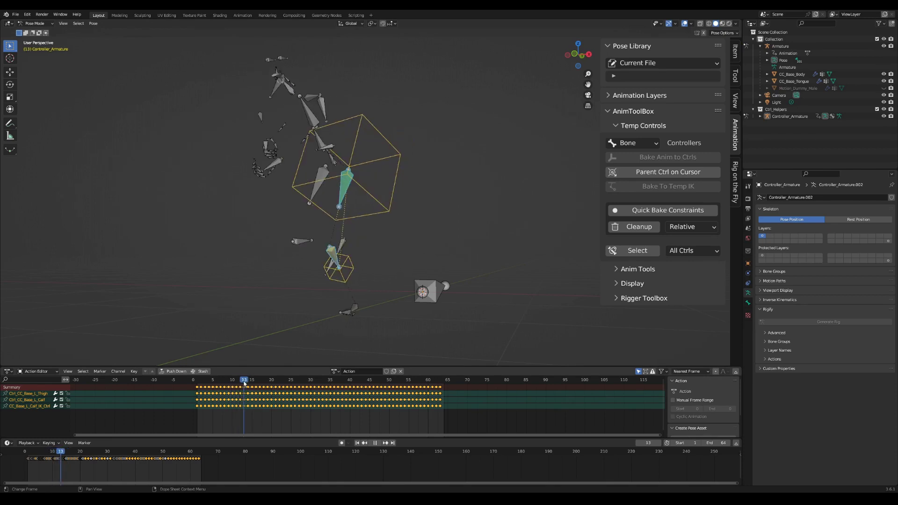
{"action": "left_click", "coordinate": [341, 271]}
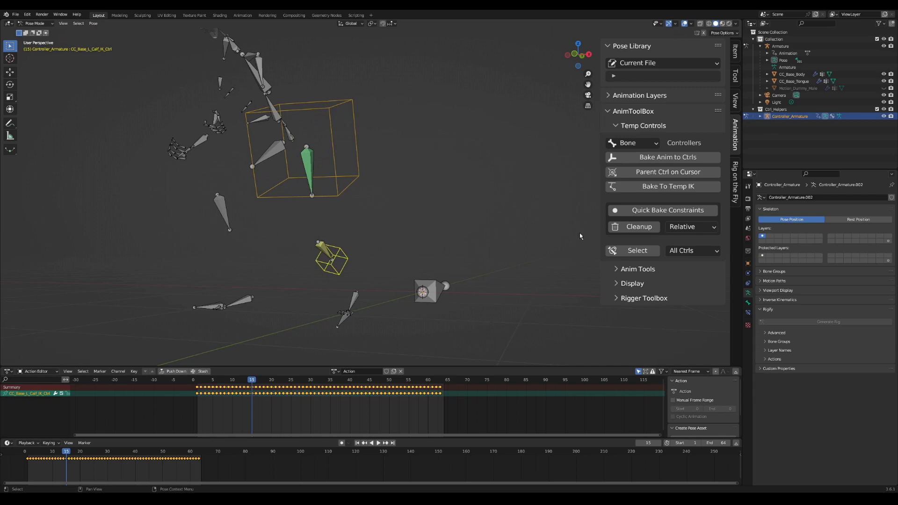
{"action": "left_click", "coordinate": [618, 228]}
{"action": "left_click", "coordinate": [400, 224]}
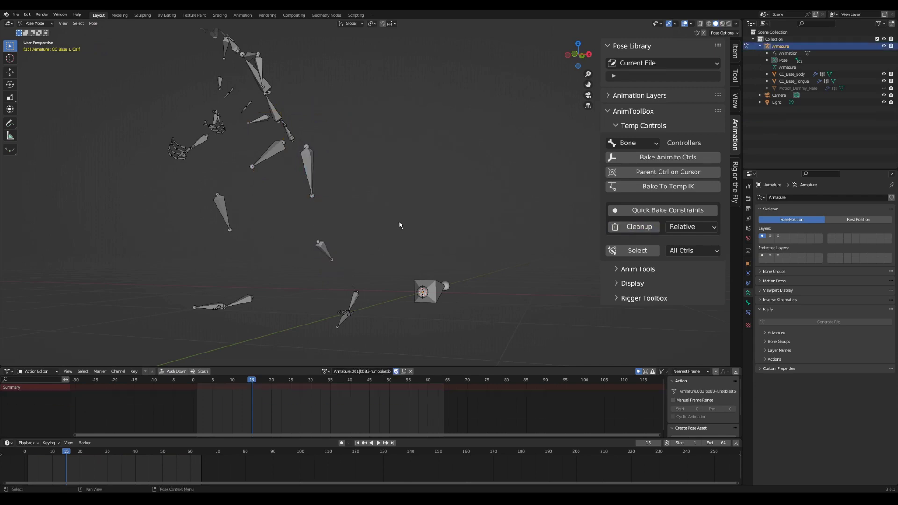
{"action": "left_click", "coordinate": [16, 14]}
{"action": "mouse_move", "coordinate": [32, 36]}
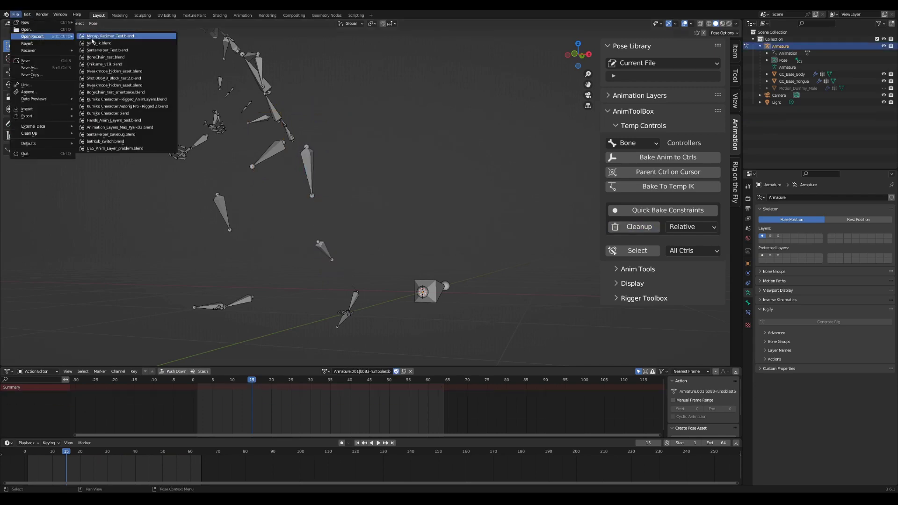
- Open the recent metarig file without saving, rotate the upper arm down, and play
{"action": "left_click", "coordinate": [98, 44]}
{"action": "left_click", "coordinate": [459, 265]}
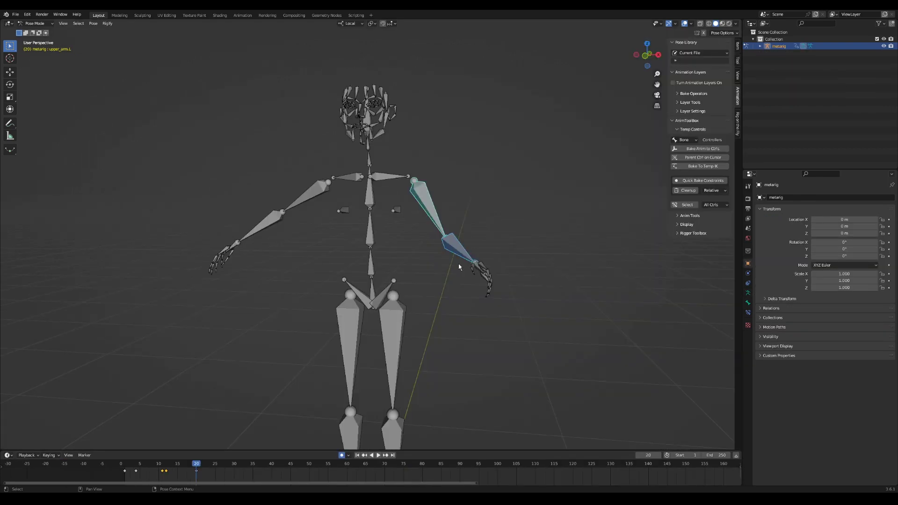
{"action": "key", "text": "r"}
{"action": "left_click", "coordinate": [464, 243]}
{"action": "middle_click_drag", "start_coordinate": [498, 225], "coordinate": [168, 464]}
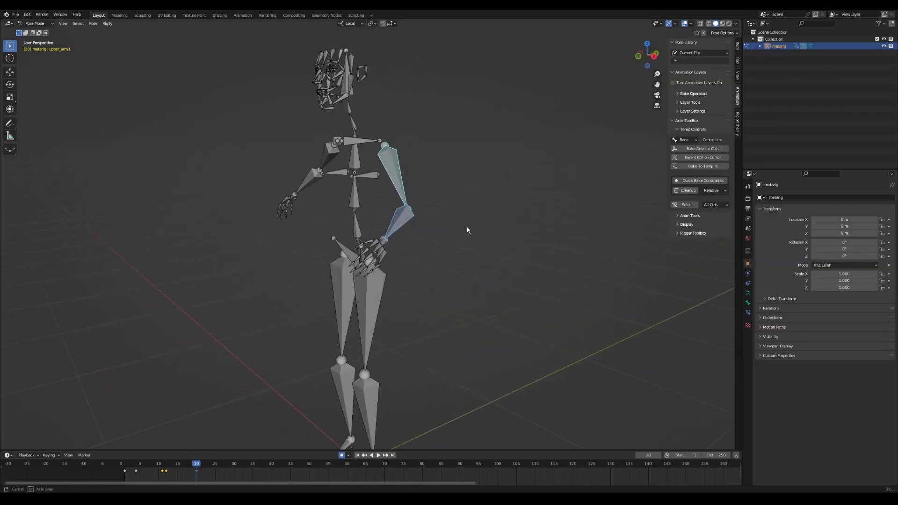
{"action": "key", "text": "space"}
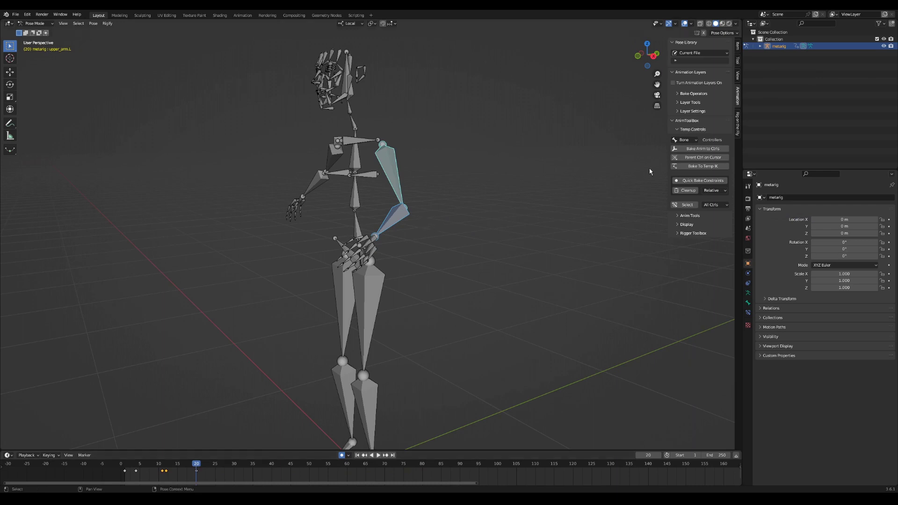
- Bake Cube temporary IK controls onto the left arm and return to frame 18
{"action": "left_click", "coordinate": [687, 166]}
{"action": "left_click", "coordinate": [696, 180]}
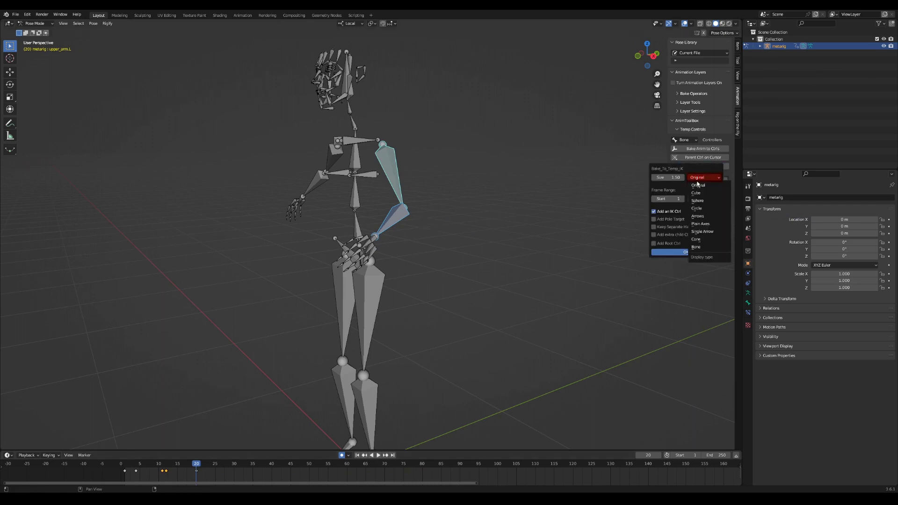
{"action": "left_click", "coordinate": [701, 216]}
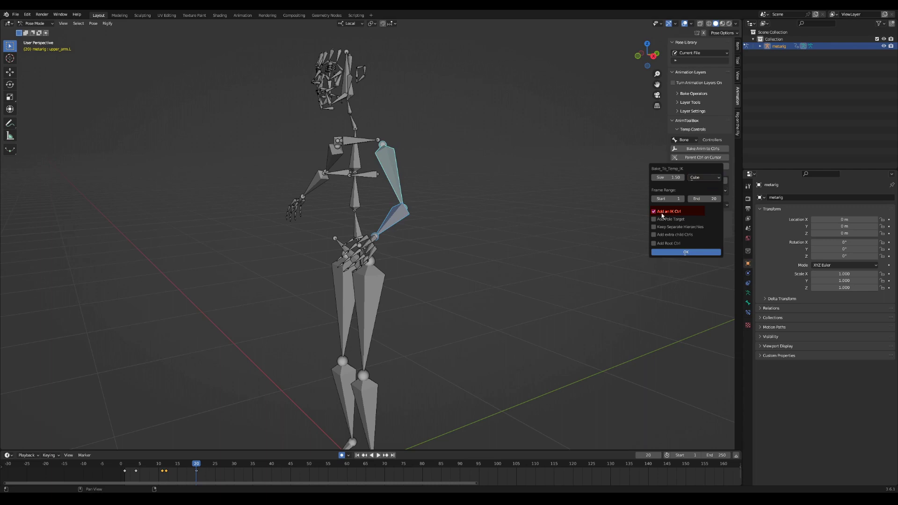
{"action": "left_click", "coordinate": [696, 253]}
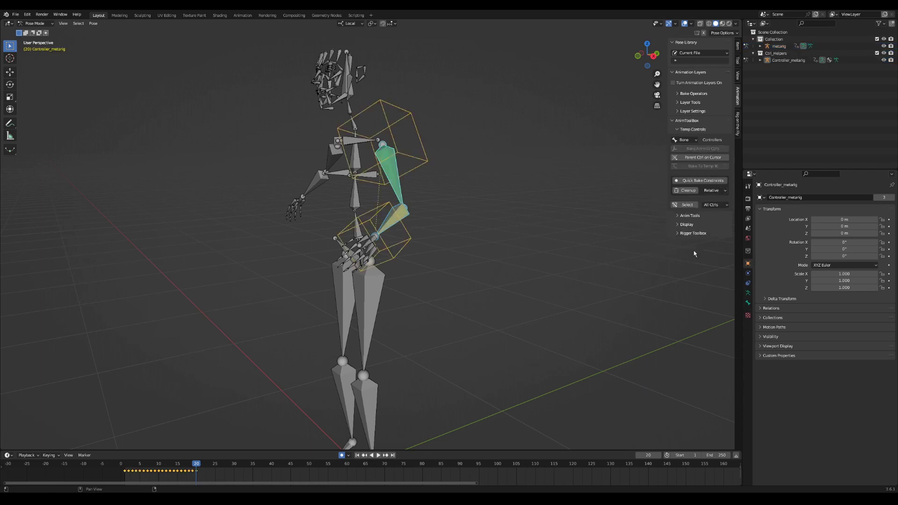
{"action": "left_click_drag", "start_coordinate": [139, 472], "coordinate": [195, 476]}
- Freely trackball-rotate the arm IK controller with the Rotate tool
{"action": "left_click", "coordinate": [399, 258]}
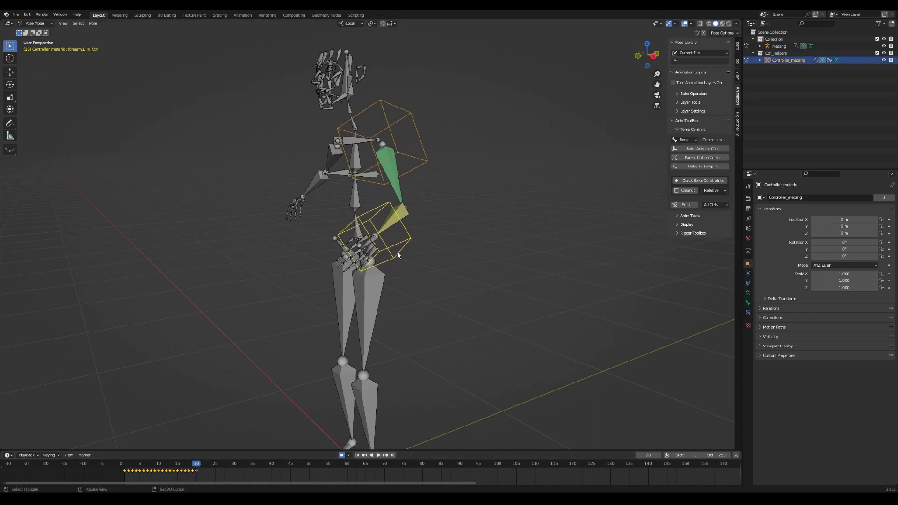
{"action": "key", "text": "shift+space"}
{"action": "left_click", "coordinate": [393, 273]}
{"action": "key", "text": "shift+space"}
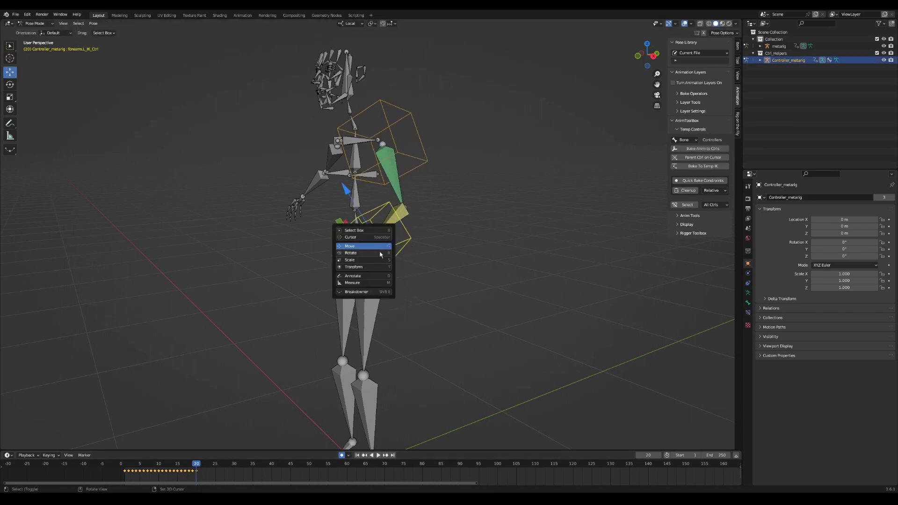
{"action": "left_click", "coordinate": [389, 245]}
{"action": "key", "text": "r"}
{"action": "key", "text": "r"}
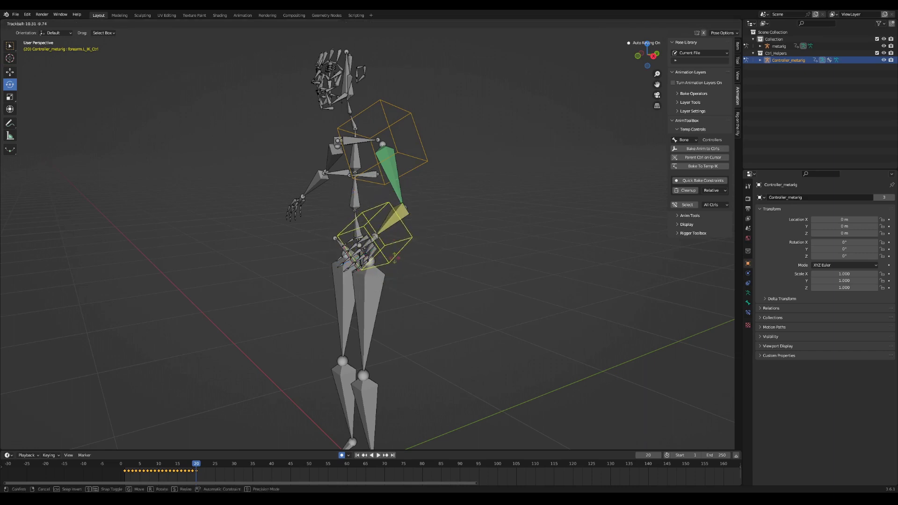
{"action": "left_click", "coordinate": [419, 175]}
- Rotate the upper-arm controller along its local Y axis
{"action": "left_click", "coordinate": [426, 163]}
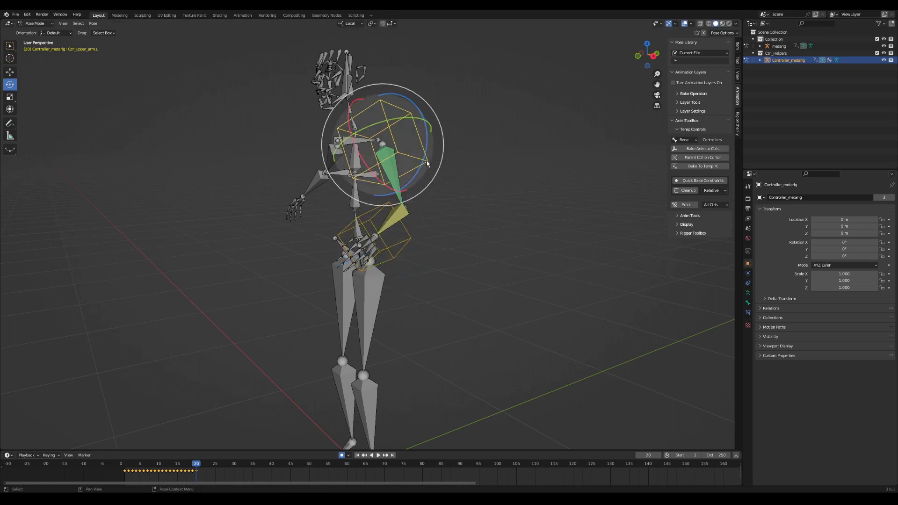
{"action": "key", "text": "r"}
{"action": "key", "text": "y"}
{"action": "key", "text": "y"}
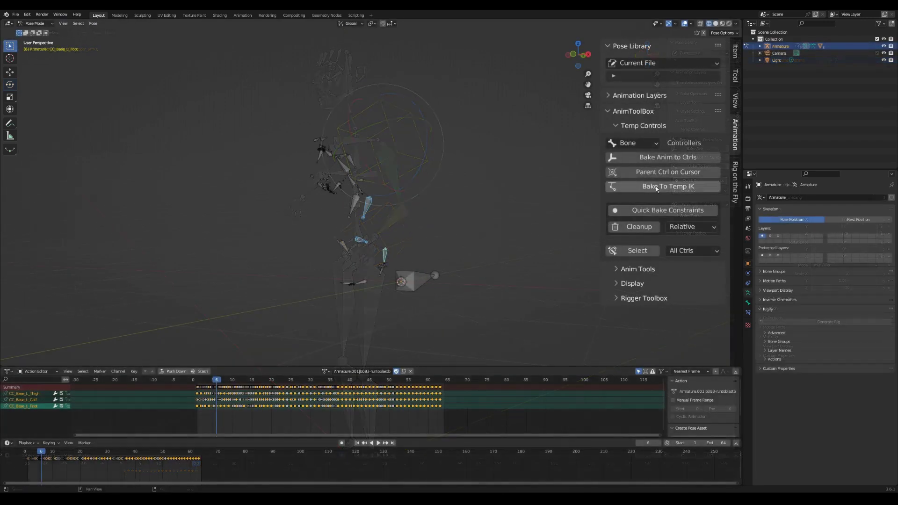
- Bake Cube temporary IK controls onto the leg bones
{"action": "left_click", "coordinate": [657, 186]}
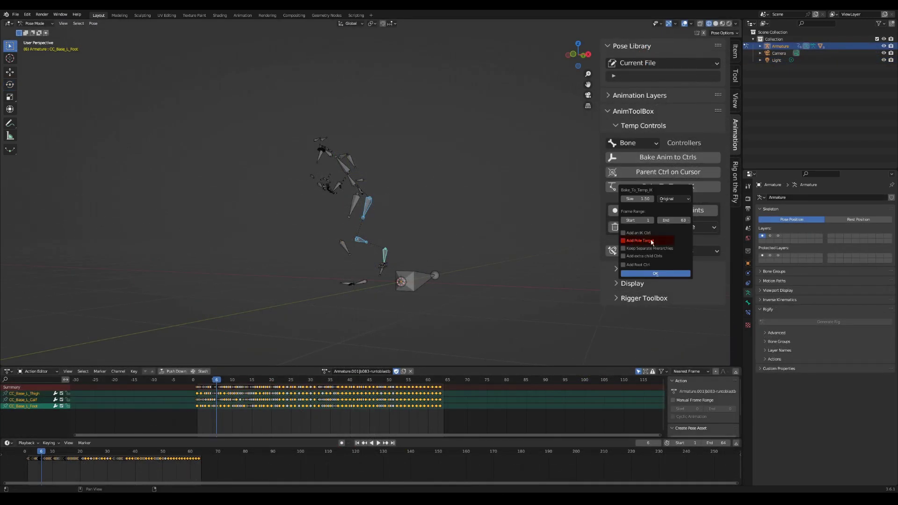
{"action": "left_click", "coordinate": [677, 200]}
{"action": "left_click", "coordinate": [674, 261]}
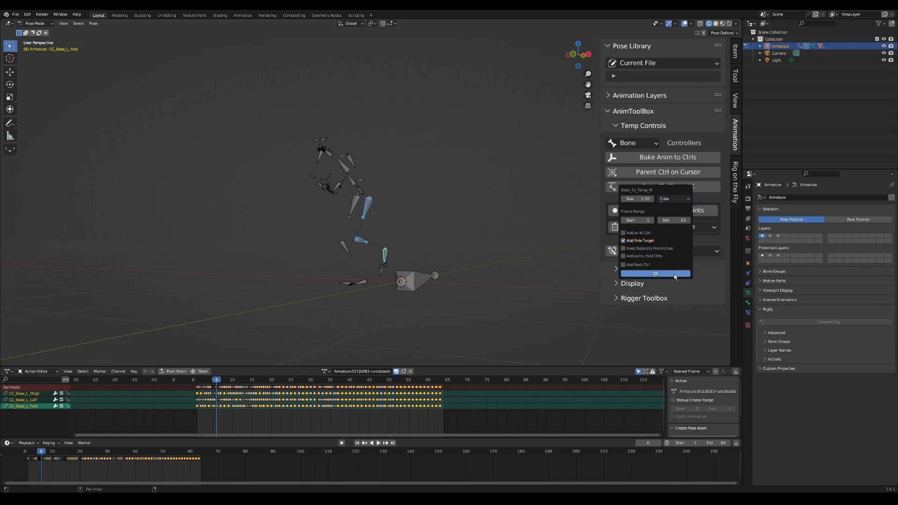
{"action": "left_click", "coordinate": [675, 272]}
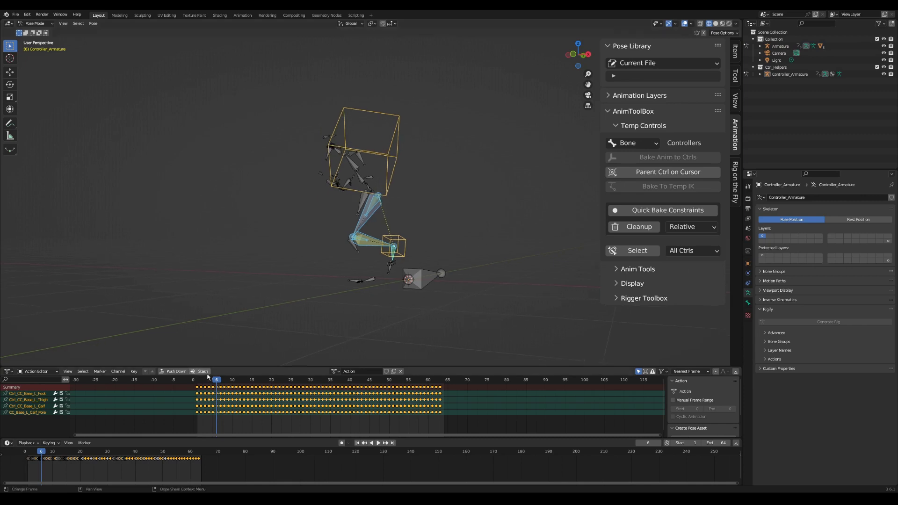
- At frame 13, move the left calf pole controller to a new position
{"action": "left_click_drag", "start_coordinate": [211, 379], "coordinate": [244, 383]}
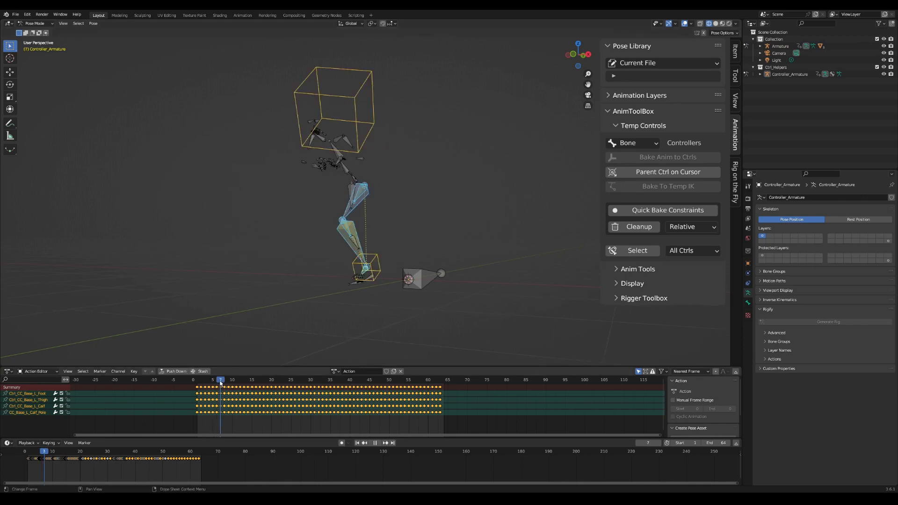
{"action": "left_click", "coordinate": [172, 246]}
{"action": "key", "text": "g"}
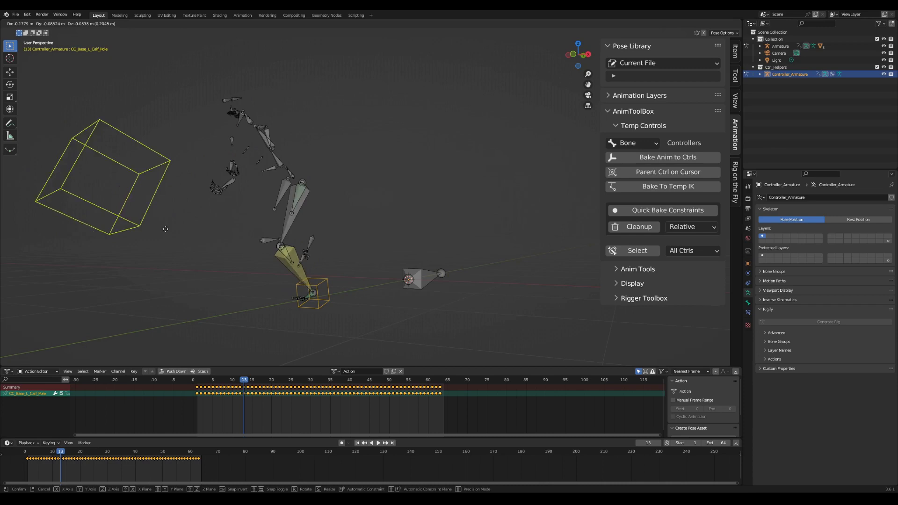
{"action": "left_click", "coordinate": [207, 240]}
- Play the animation to review it, then return to frame 0
{"action": "key", "text": "space"}
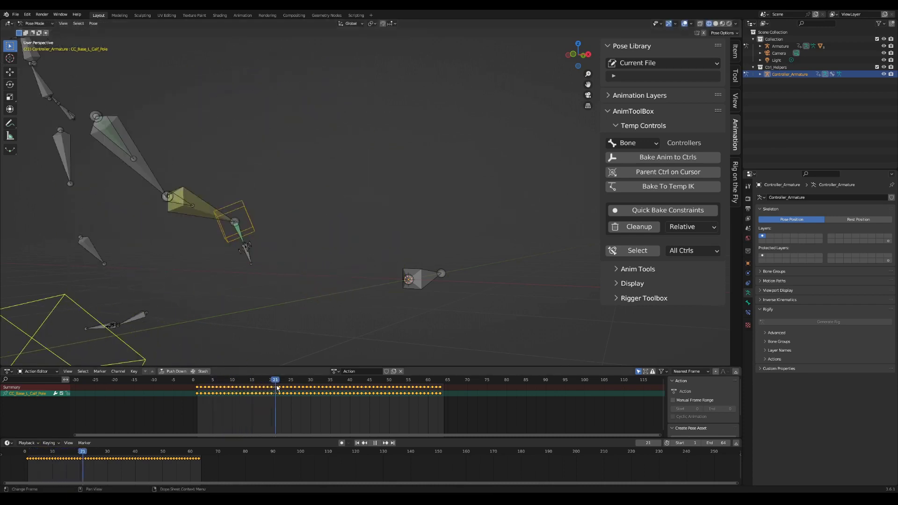
{"action": "key", "text": "space"}
{"action": "scroll", "coordinate": [247, 301], "scroll_direction": "down", "scroll_amount": 3}
{"action": "key", "text": "space"}
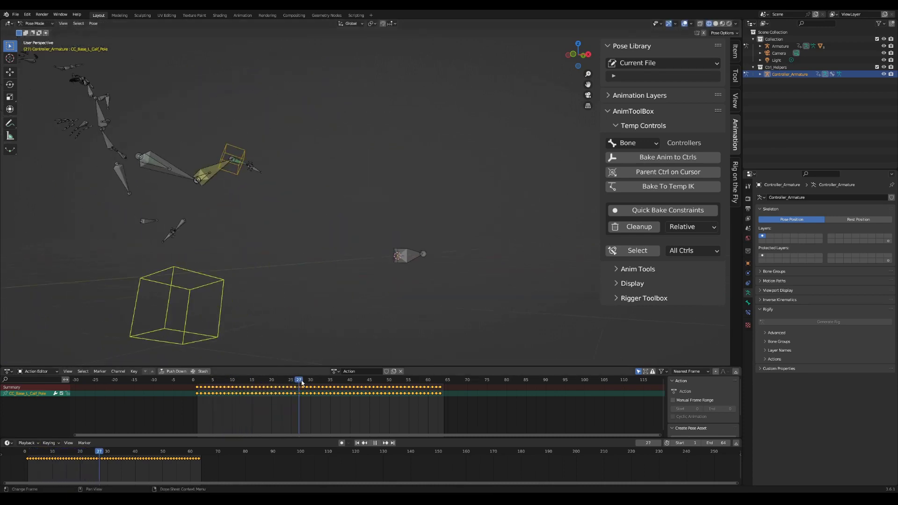
{"action": "left_click", "coordinate": [247, 380]}
{"action": "left_click_drag", "start_coordinate": [247, 379], "coordinate": [179, 368]}
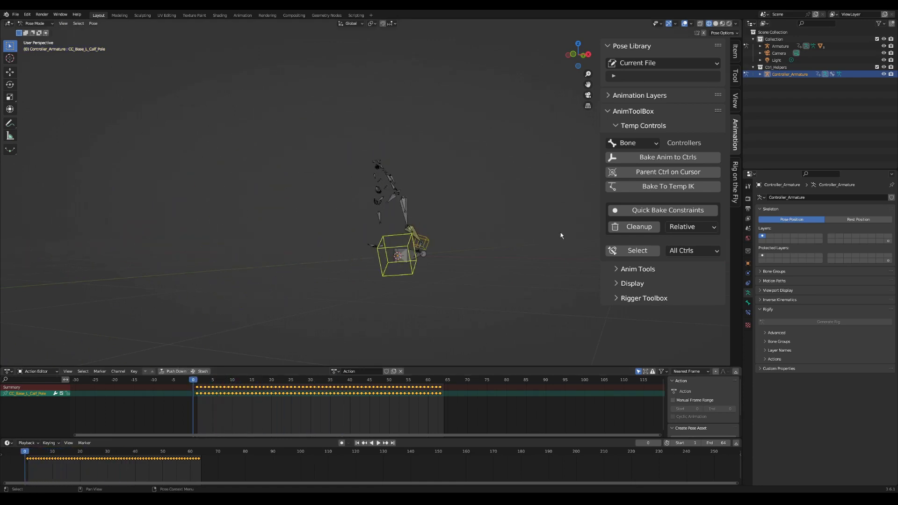
- Clean up the temporary controllers, then add the right thigh, leg bones and left arm bones to the selection
{"action": "left_click", "coordinate": [636, 227]}
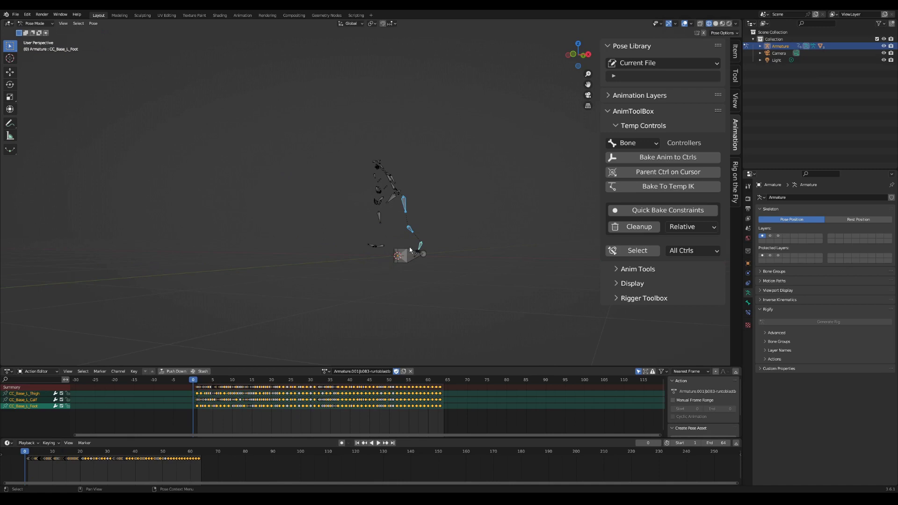
{"action": "scroll", "coordinate": [411, 249], "scroll_direction": "up", "scroll_amount": 2}
{"action": "scroll", "coordinate": [406, 245], "scroll_direction": "up", "scroll_amount": 2}
{"action": "left_click", "coordinate": [409, 203], "text": "shift"}
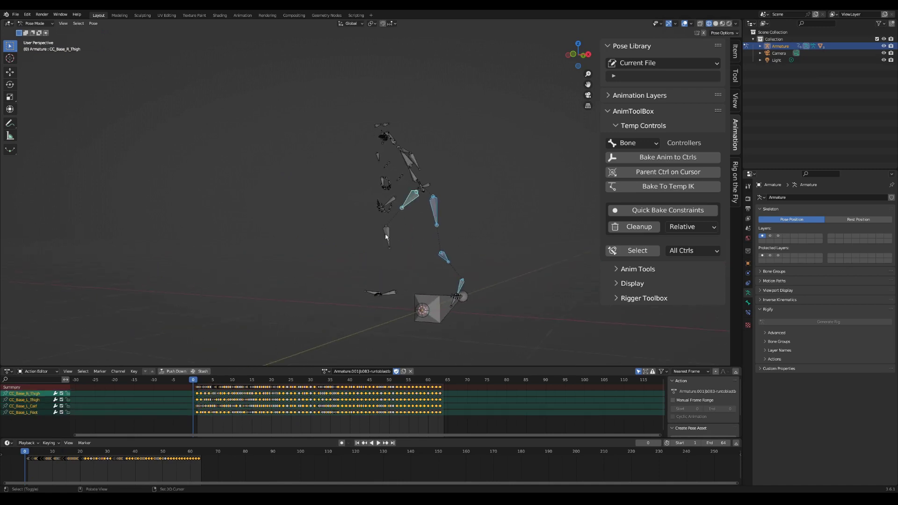
{"action": "left_click", "coordinate": [386, 235], "text": "shift"}
{"action": "left_click", "coordinate": [393, 292], "text": "shift"}
{"action": "mouse_move", "coordinate": [464, 319]}
{"action": "middle_mouse_down", "text": "shift"}
{"action": "mouse_move", "coordinate": [380, 231]}
{"action": "mouse_move", "coordinate": [395, 165]}
{"action": "mouse_move", "coordinate": [428, 179]}
{"action": "middle_mouse_up", "text": "shift"}
{"action": "left_click", "coordinate": [461, 167], "text": "shift"}
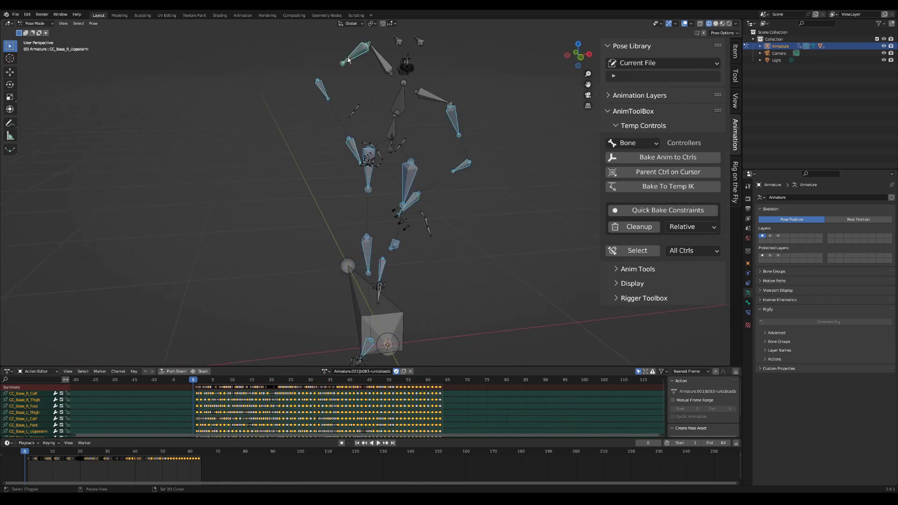
{"action": "middle_click_drag", "start_coordinate": [423, 170], "coordinate": [465, 156]}
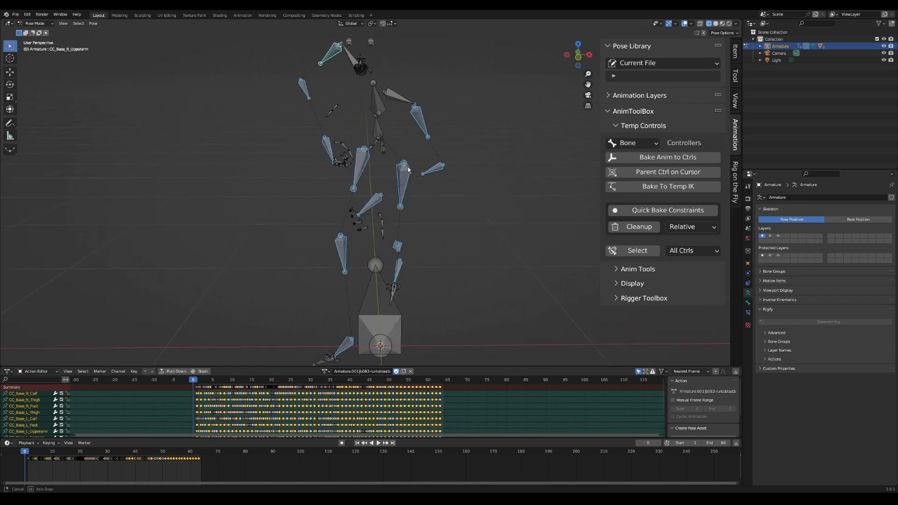
- Bake temporary IK with Add Pole Target and Keep Separate Hierarchies, then go to frame 14
{"action": "left_click", "coordinate": [666, 188]}
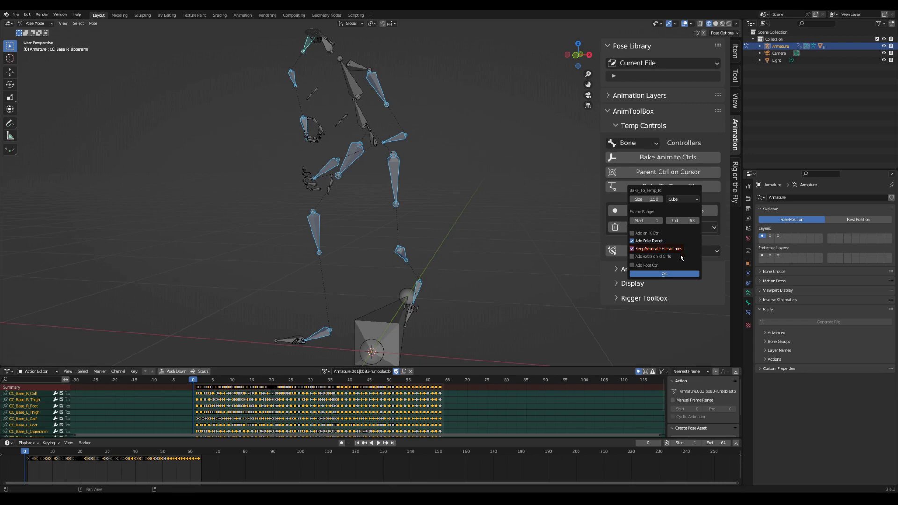
{"action": "left_click", "coordinate": [685, 275]}
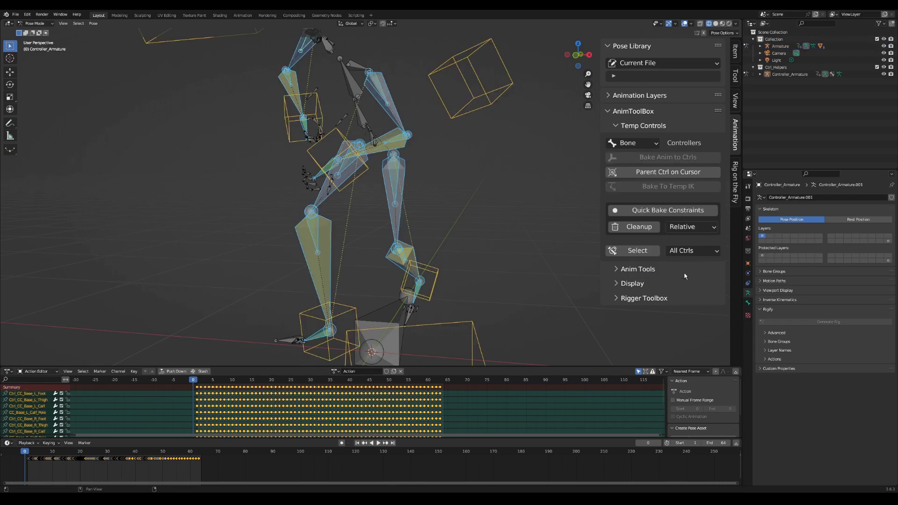
{"action": "scroll", "coordinate": [458, 245], "scroll_direction": "down", "scroll_amount": 5}
{"action": "middle_click_drag", "start_coordinate": [457, 243], "coordinate": [271, 377]}
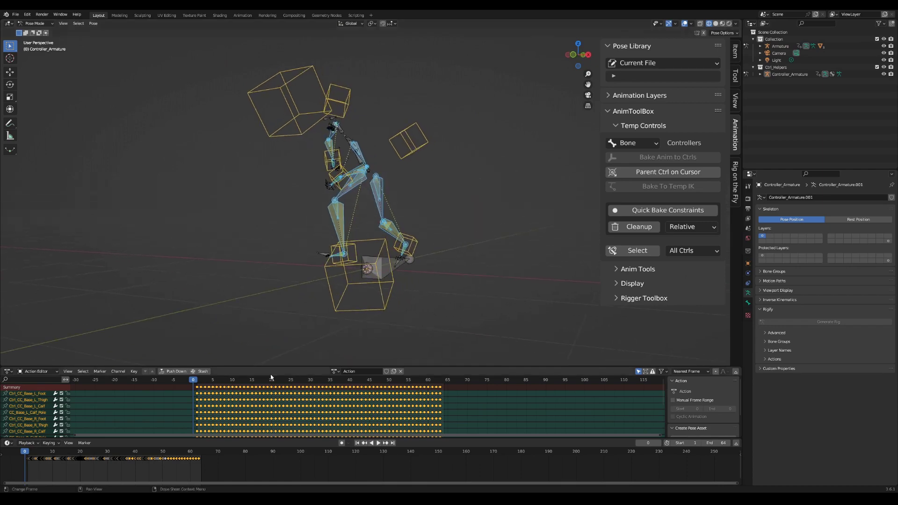
{"action": "left_click_drag", "start_coordinate": [197, 383], "coordinate": [247, 383]}
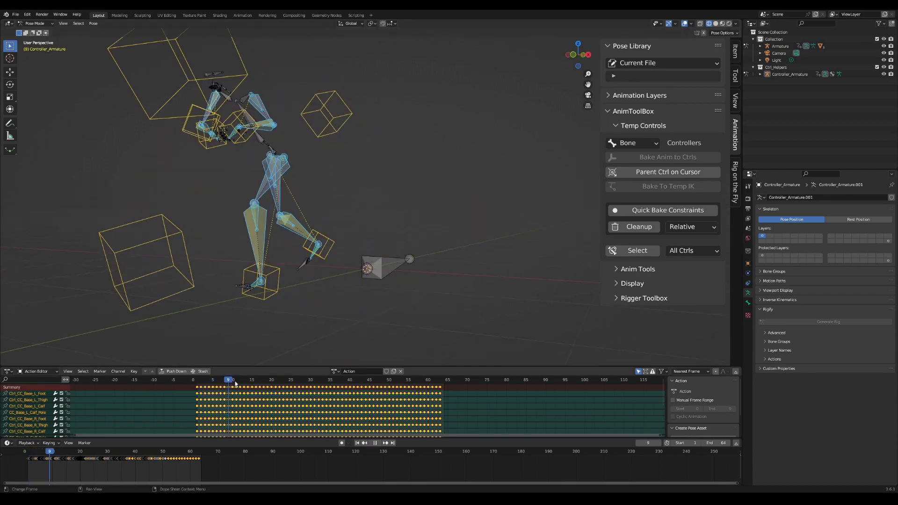
- Test-move the left and right foot controllers, cancelling each move
{"action": "middle_click_drag", "start_coordinate": [277, 276], "coordinate": [385, 237]}
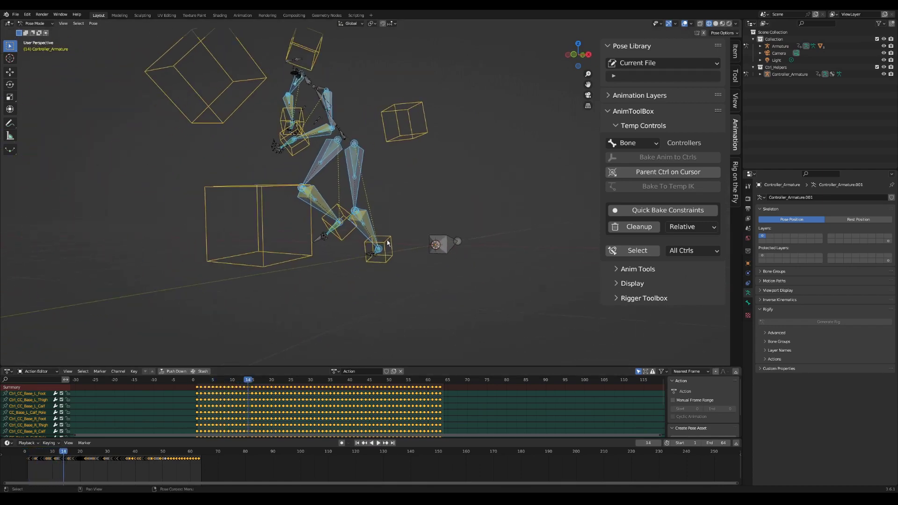
{"action": "left_click", "coordinate": [384, 238]}
{"action": "key", "text": "g"}
{"action": "key", "text": "Escape"}
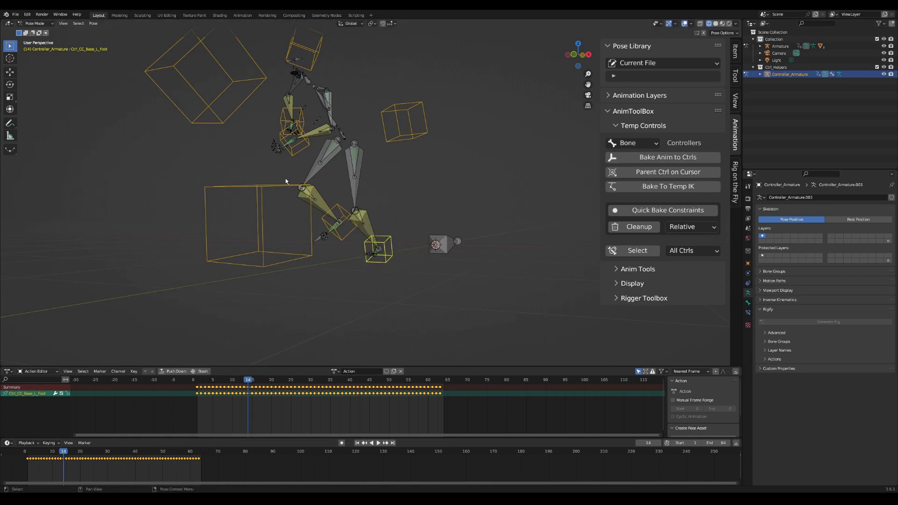
{"action": "left_click", "coordinate": [274, 188]}
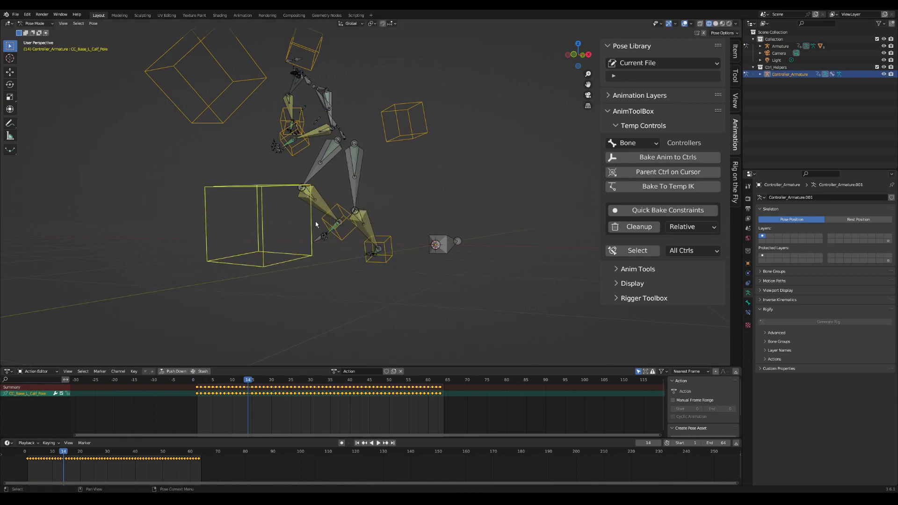
{"action": "left_click", "coordinate": [353, 237]}
{"action": "key", "text": "g"}
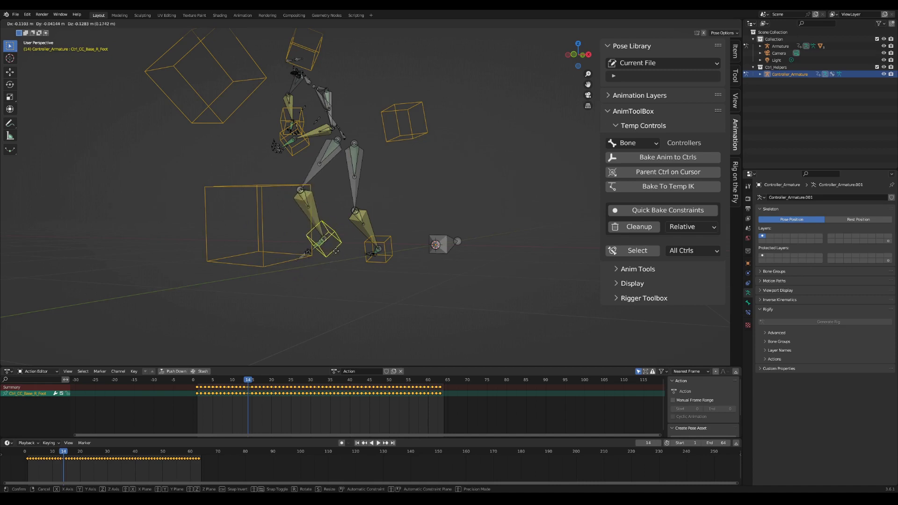
{"action": "key", "text": "Escape"}
- Reposition the right calf pole and left forearm pole controllers
{"action": "left_click", "coordinate": [223, 123]}
{"action": "key", "text": "g"}
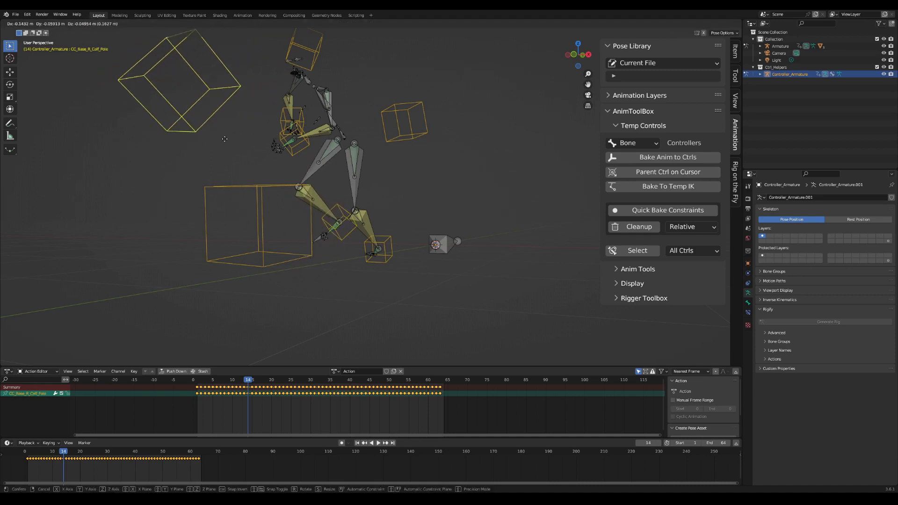
{"action": "left_click", "coordinate": [265, 145]}
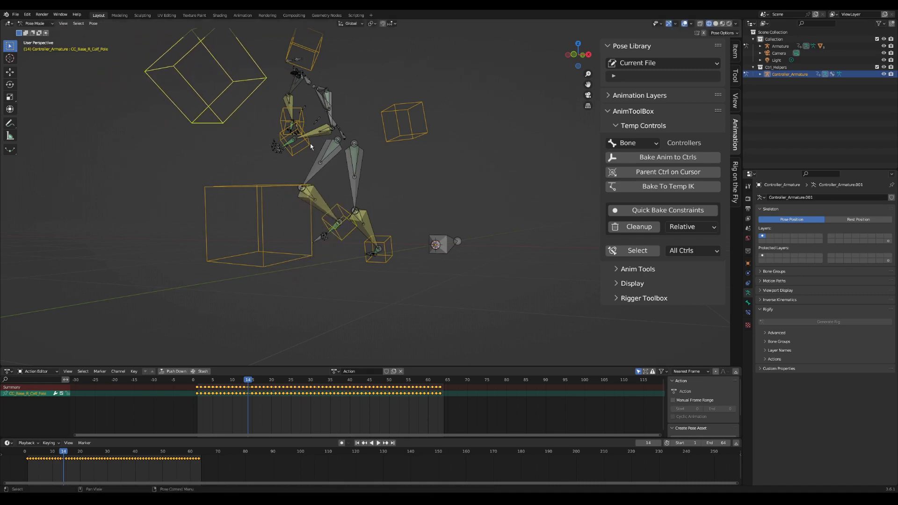
{"action": "left_click", "coordinate": [309, 145]}
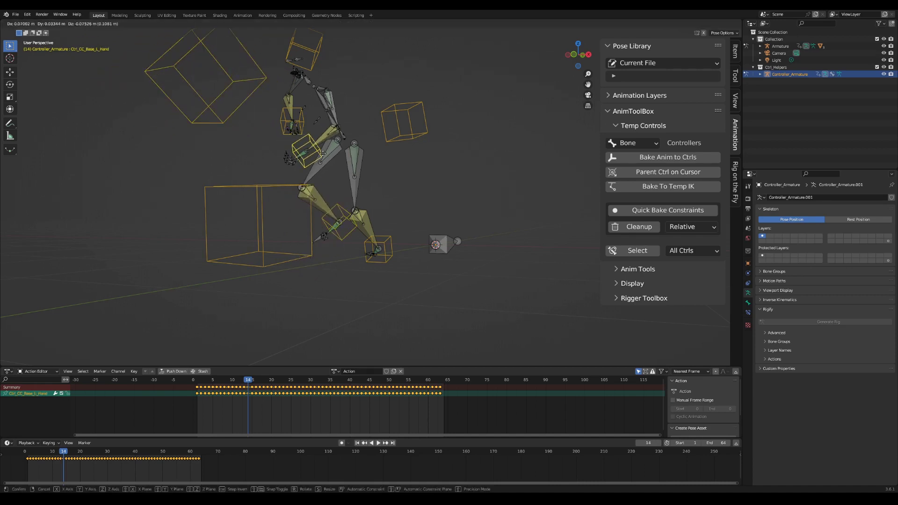
{"action": "left_click", "coordinate": [393, 141]}
{"action": "key", "text": "g"}
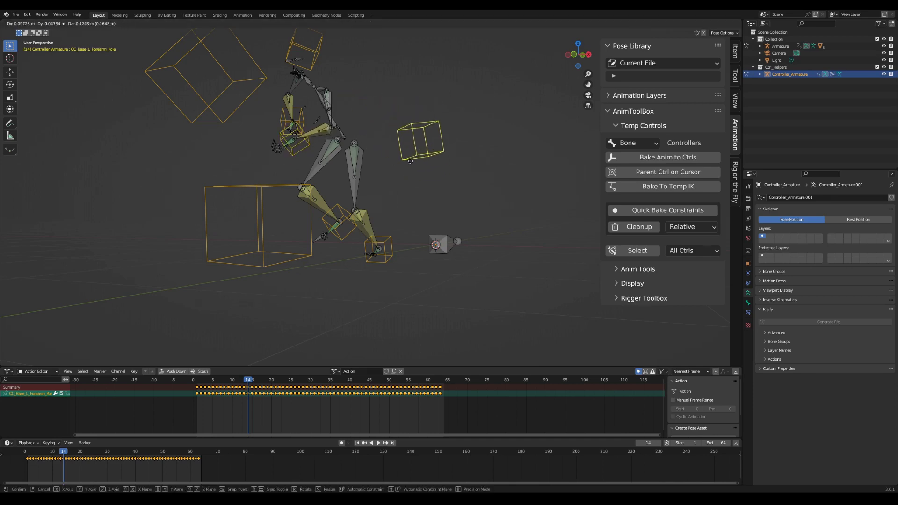
{"action": "left_click", "coordinate": [393, 142]}
- Play the animation, stop it, and return to the first frame
{"action": "key", "text": "space"}
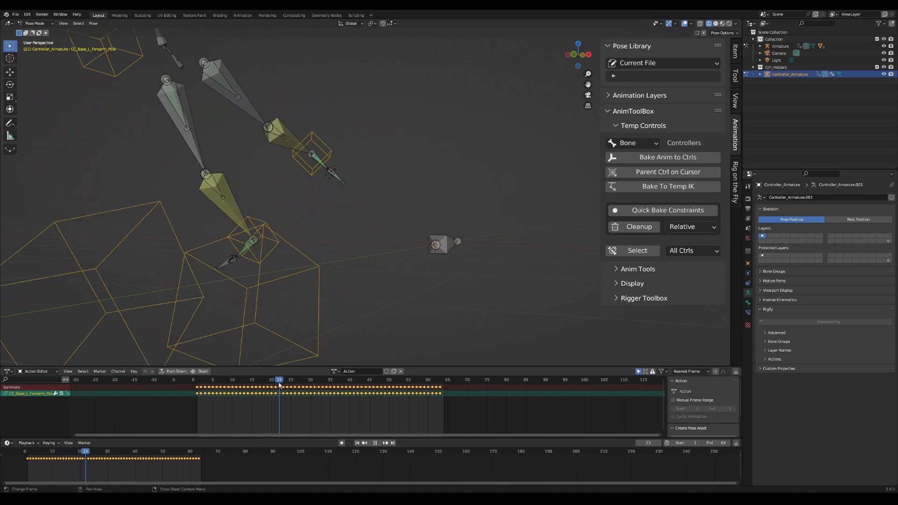
{"action": "key", "text": "space"}
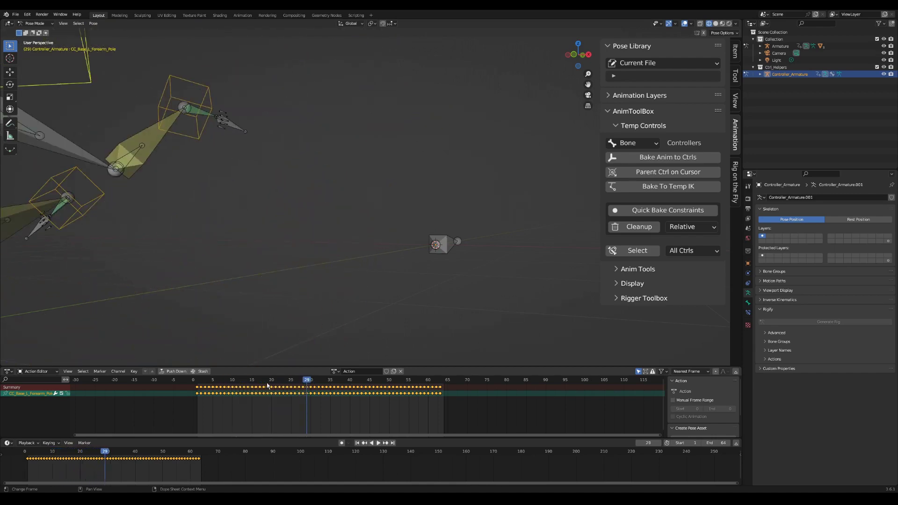
{"action": "left_click_drag", "start_coordinate": [268, 386], "coordinate": [191, 375]}
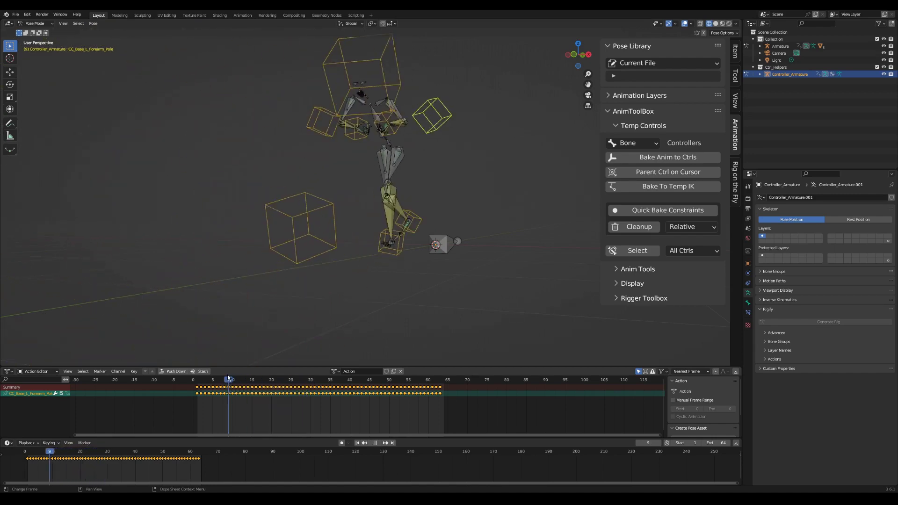
- Clean up the temporary controllers and select CC_Base_L_Thigh, CC_Base_L_Calf and CC_Base_L_Foot
{"action": "left_click", "coordinate": [644, 229]}
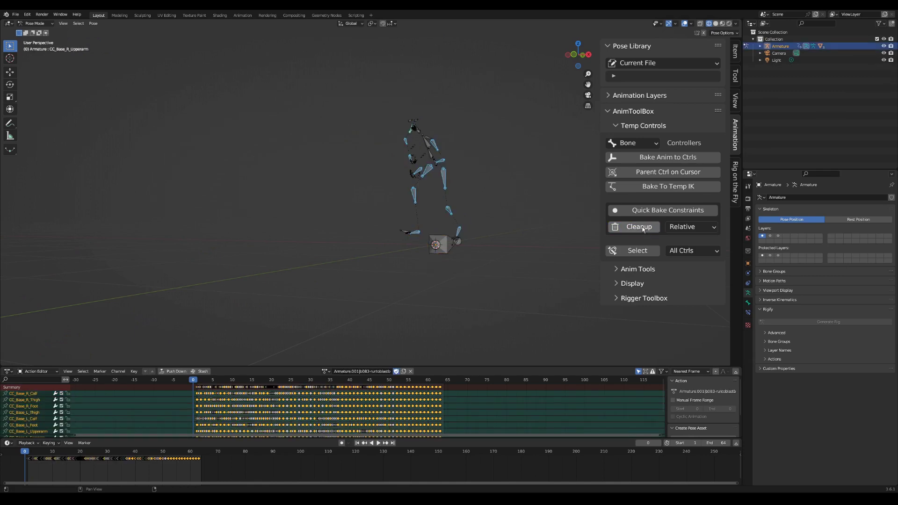
{"action": "left_click", "coordinate": [445, 183]}
{"action": "left_click", "coordinate": [449, 210], "text": "shift"}
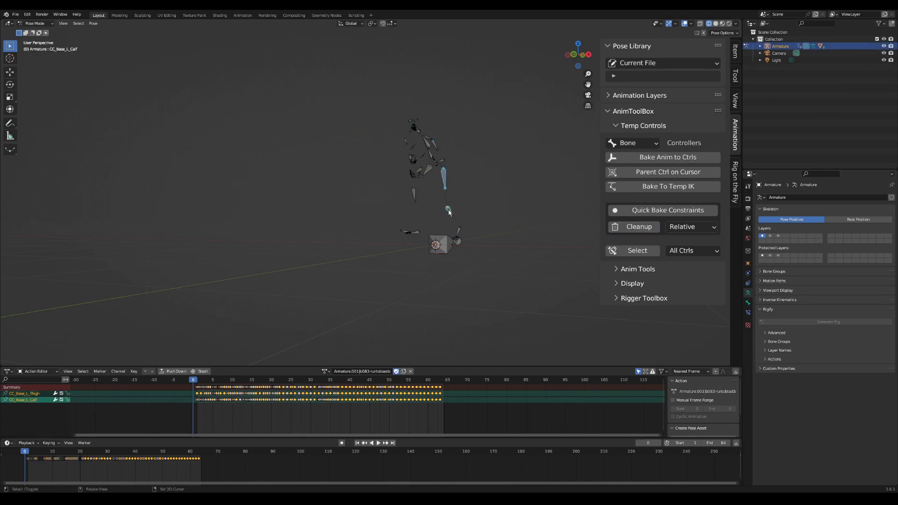
{"action": "left_click", "coordinate": [460, 232], "text": "shift"}
{"action": "middle_click_drag", "start_coordinate": [491, 243], "coordinate": [481, 243]}
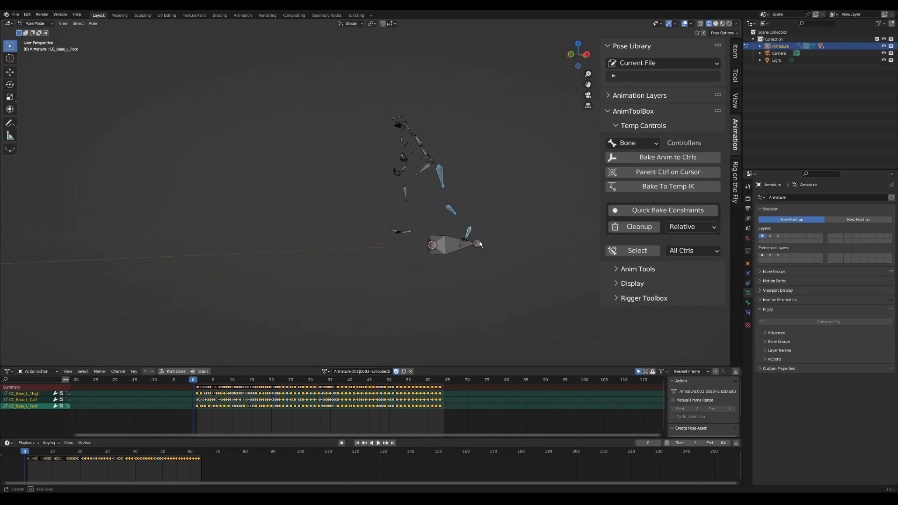
- Bake temporary IK with extra child controls onto the left leg and offset the child foot control
{"action": "left_click", "coordinate": [662, 187]}
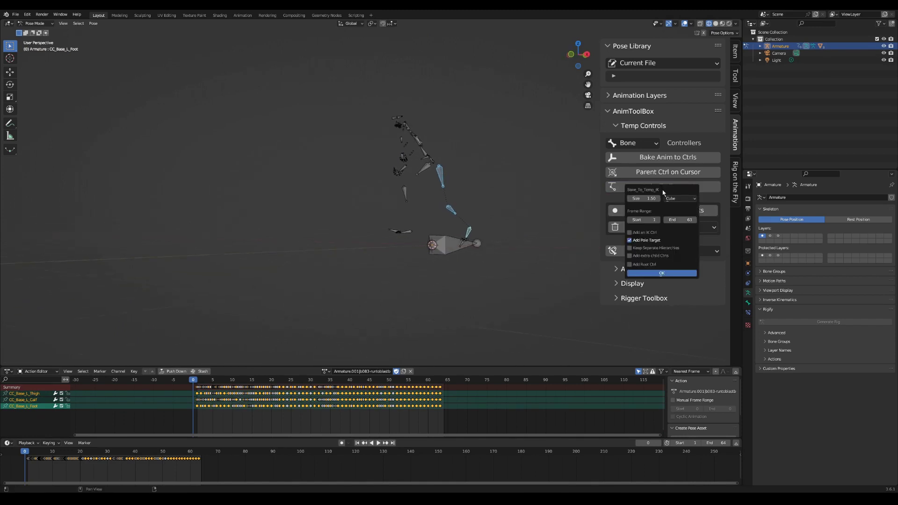
{"action": "left_click", "coordinate": [657, 275]}
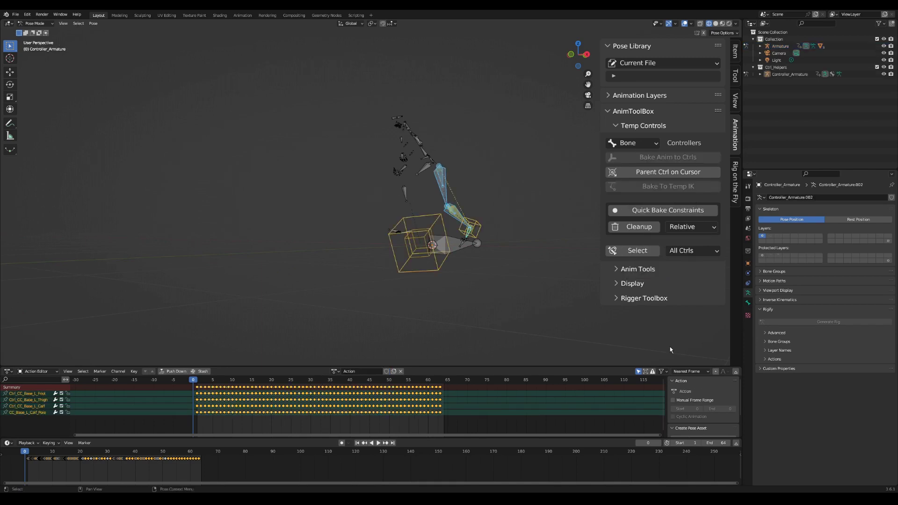
{"action": "scroll", "coordinate": [465, 290], "scroll_direction": "up", "scroll_amount": 4}
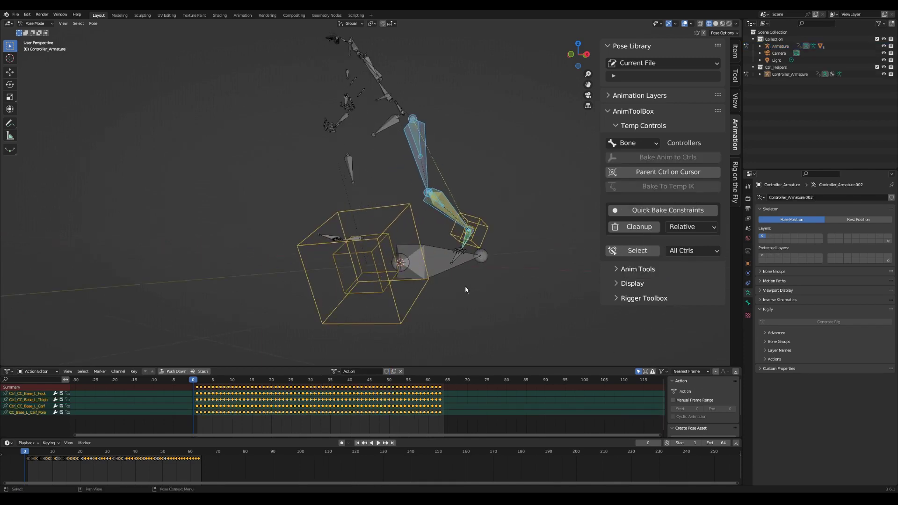
{"action": "left_click", "coordinate": [483, 240]}
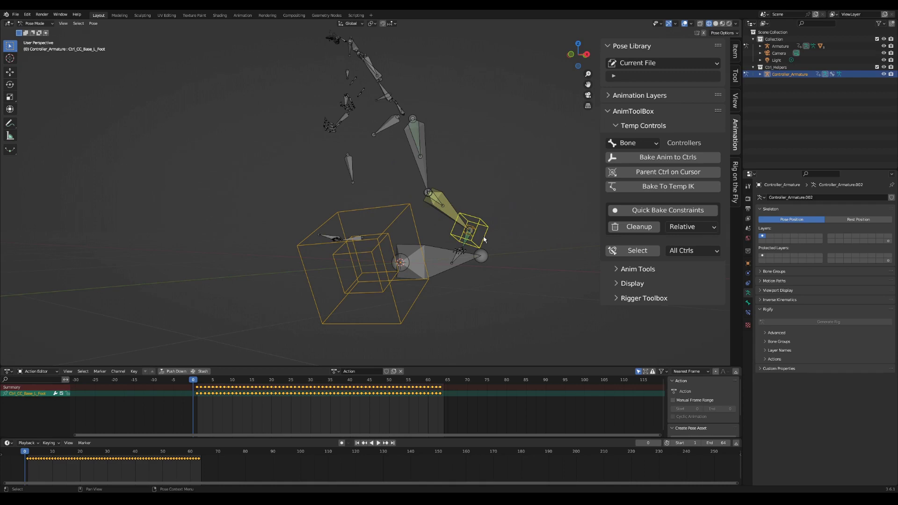
{"action": "key", "text": "g"}
{"action": "right_click", "coordinate": [481, 230]}
{"action": "left_click", "coordinate": [471, 229]}
{"action": "key", "text": "g"}
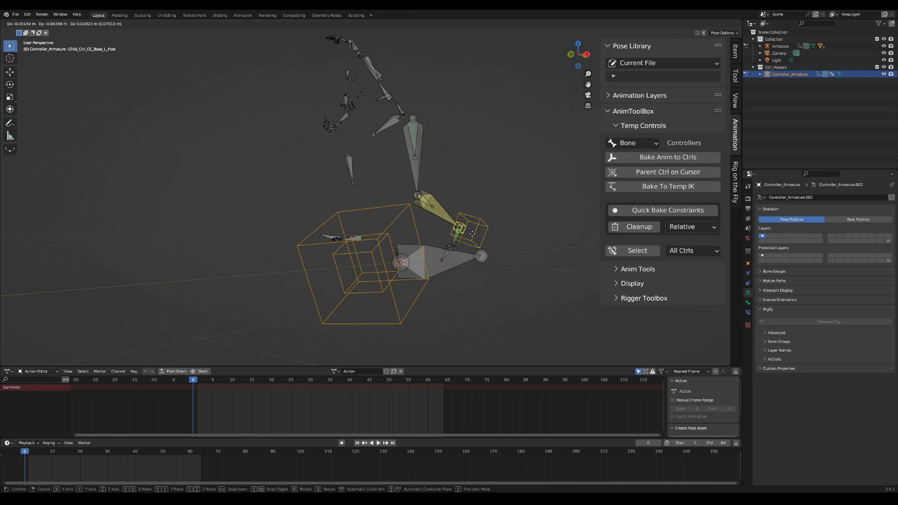
{"action": "left_click", "coordinate": [464, 231]}
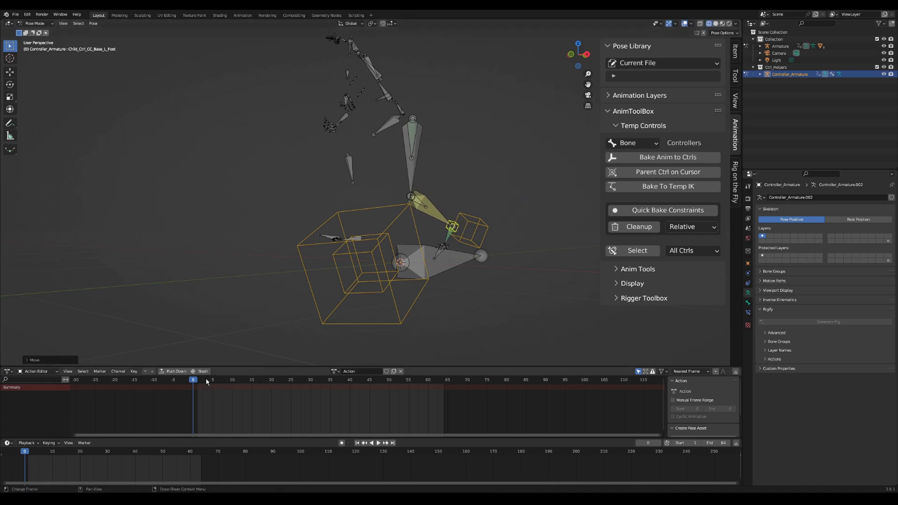
- Play to frame 13 and move the calf pole controller to a new position
{"action": "key", "text": "space"}
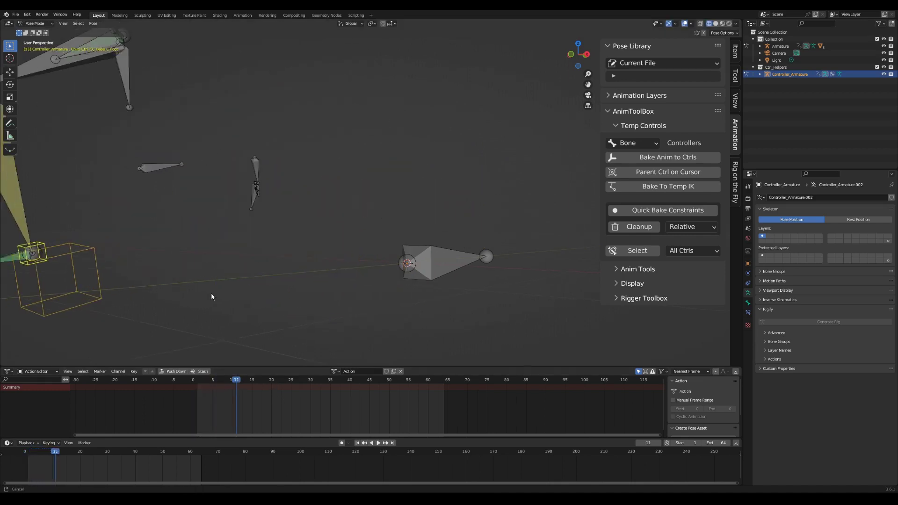
{"action": "scroll", "coordinate": [212, 297], "scroll_direction": "down", "scroll_amount": 5}
{"action": "left_click_drag", "start_coordinate": [237, 380], "coordinate": [244, 380]}
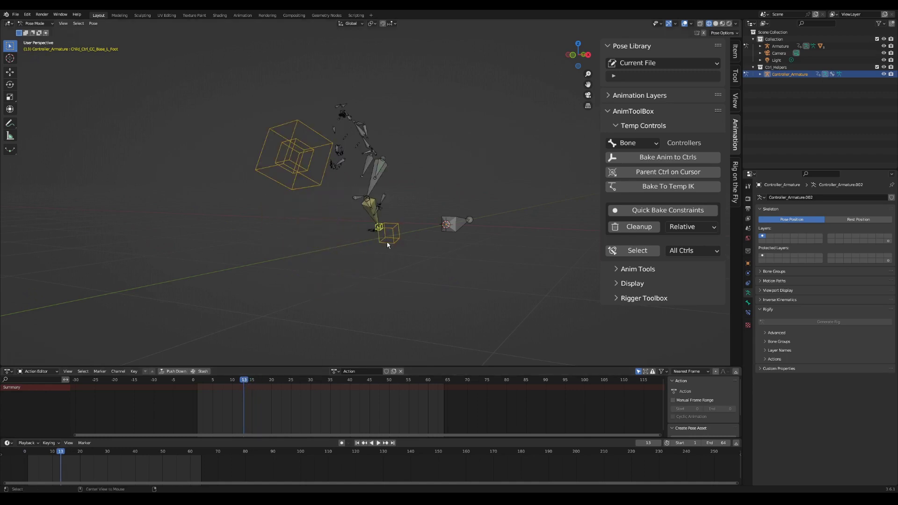
{"action": "scroll", "coordinate": [393, 243], "scroll_direction": "up", "scroll_amount": 4}
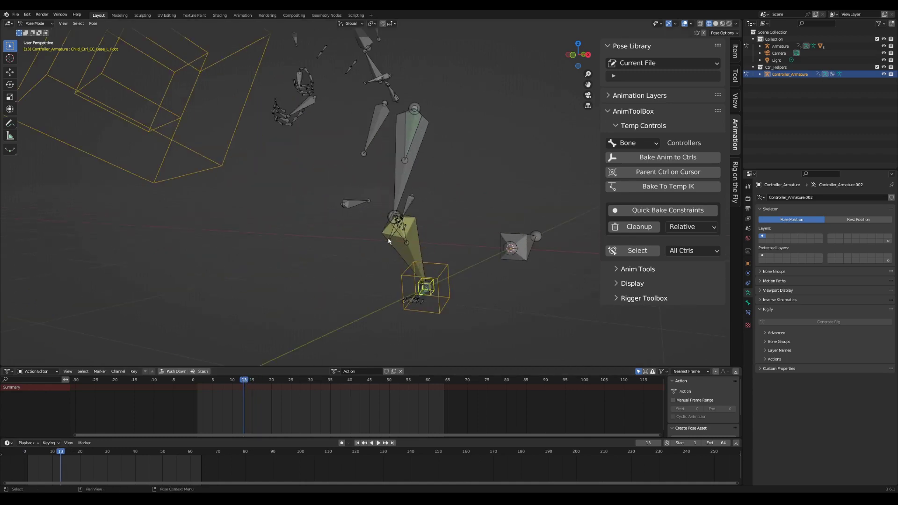
{"action": "scroll", "coordinate": [262, 170], "scroll_direction": "down", "scroll_amount": 1}
{"action": "left_click", "coordinate": [262, 169]}
{"action": "key", "text": "g"}
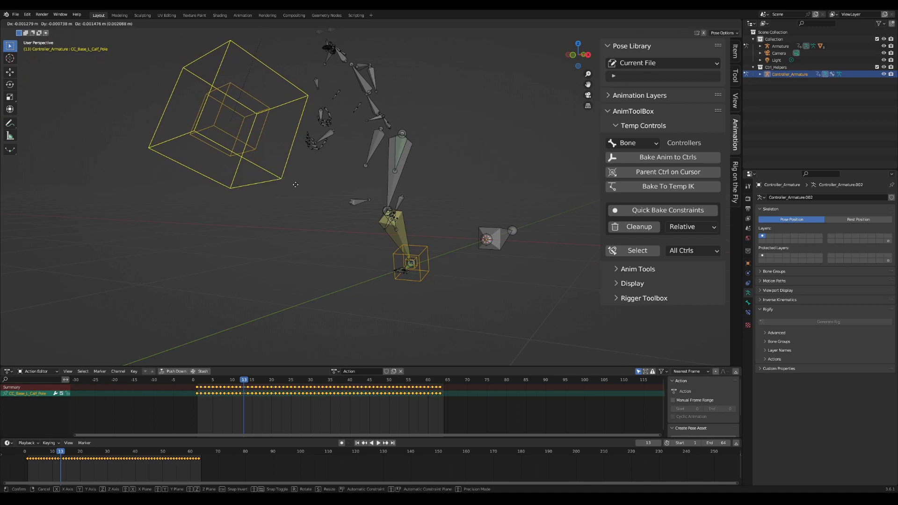
{"action": "left_click", "coordinate": [292, 182]}
- Cancel a move of the inner child pole control, then clean up the controllers, keeping the baked animation
{"action": "left_click", "coordinate": [254, 150]}
{"action": "key", "text": "g"}
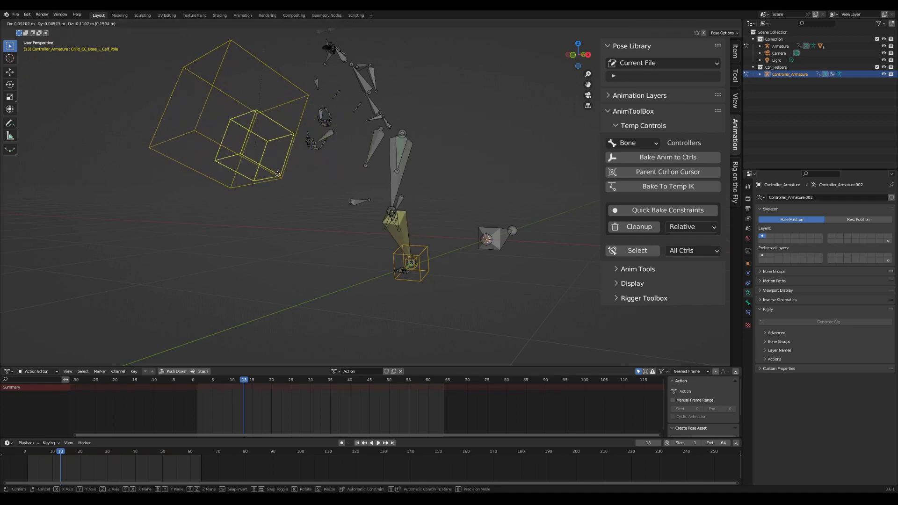
{"action": "key", "text": "Escape"}
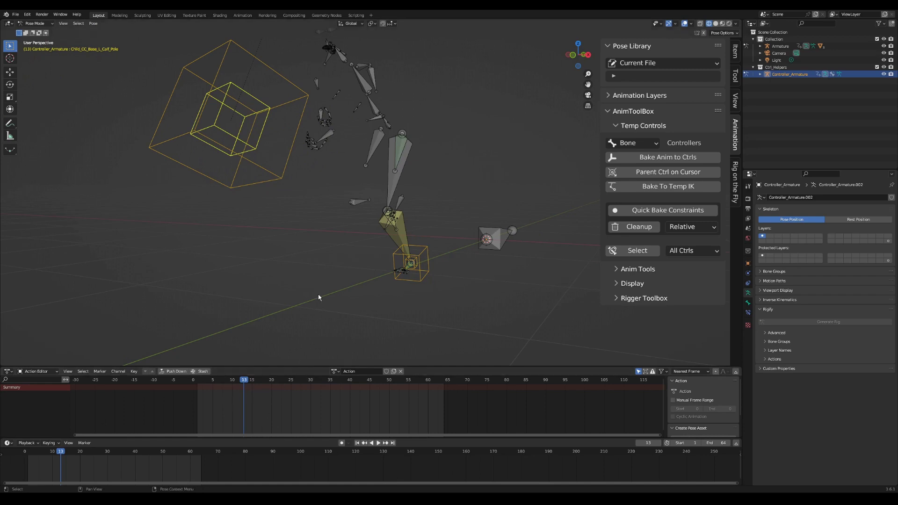
{"action": "left_click", "coordinate": [640, 227]}
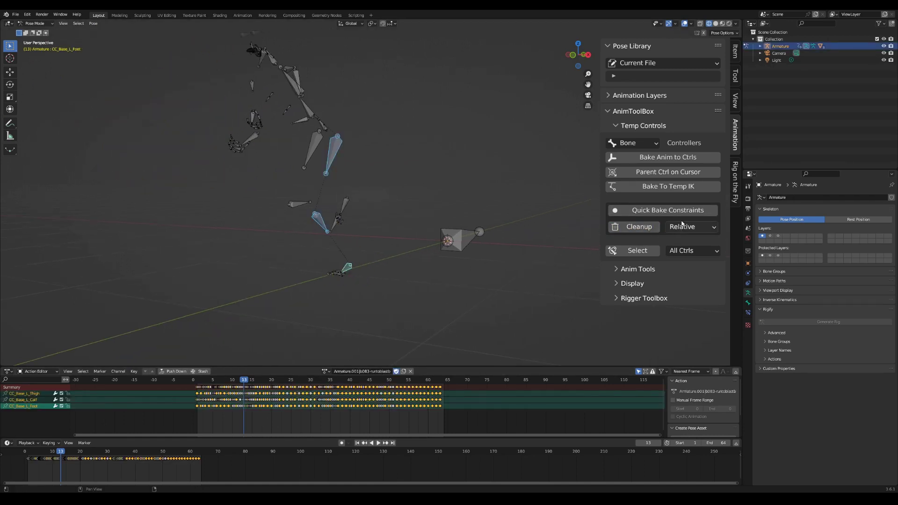
- Enable Add Root Ctrl in the Bake To Temp IK options, using Armature's CC_Base_BoneRoot bone
{"action": "left_click", "coordinate": [688, 187]}
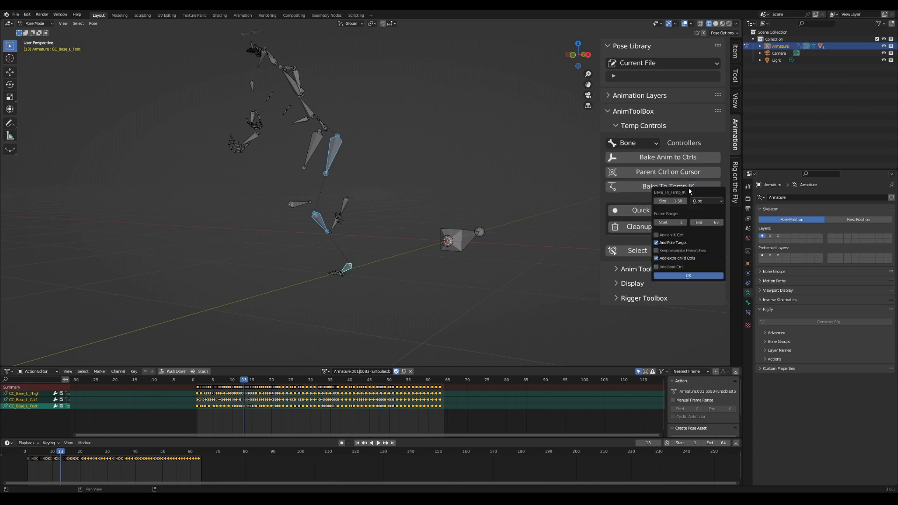
{"action": "left_click", "coordinate": [677, 267]}
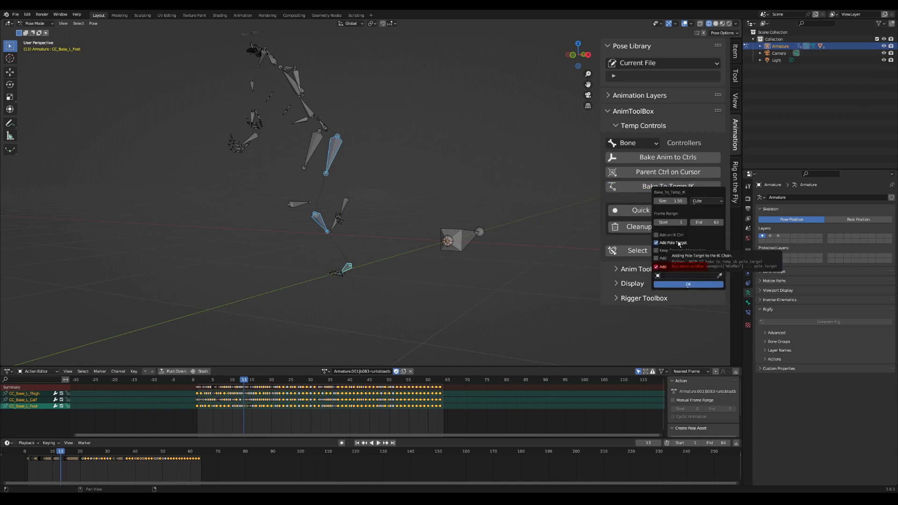
{"action": "left_click", "coordinate": [688, 276]}
{"action": "left_click", "coordinate": [666, 286]}
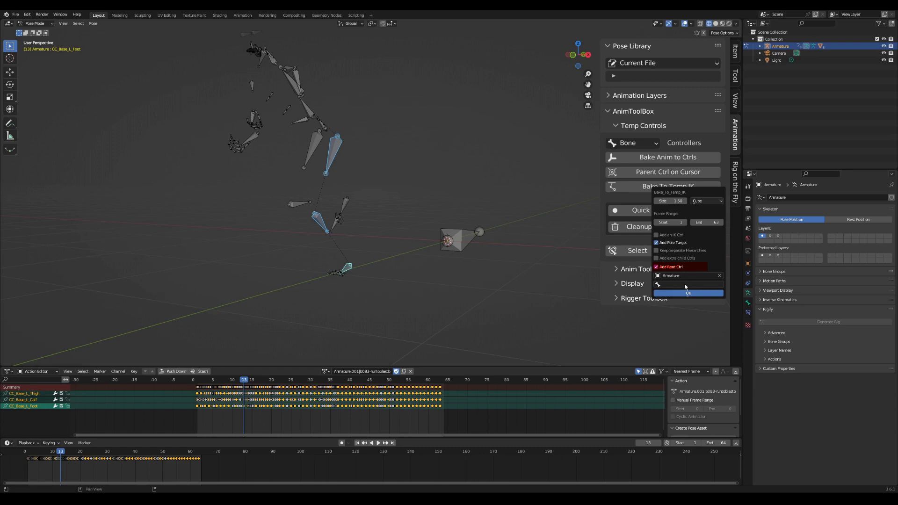
{"action": "type", "text": "root"}
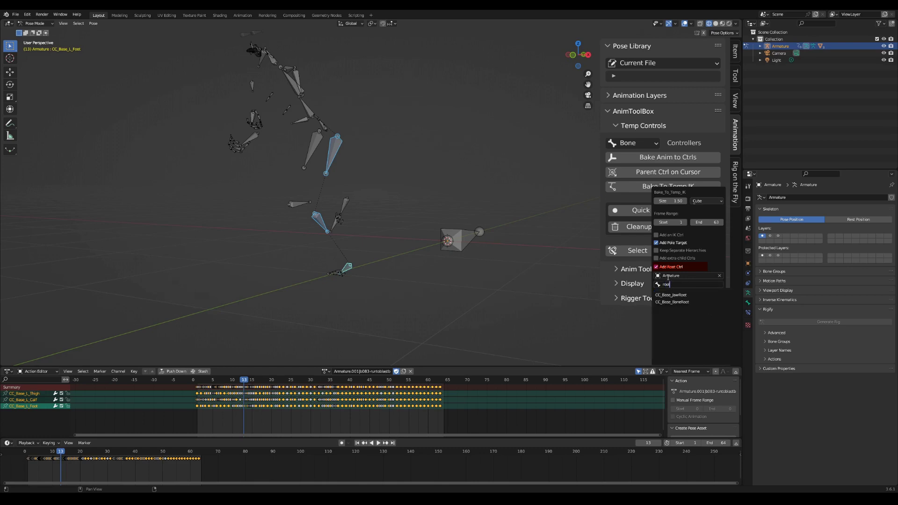
{"action": "left_click", "coordinate": [678, 302]}
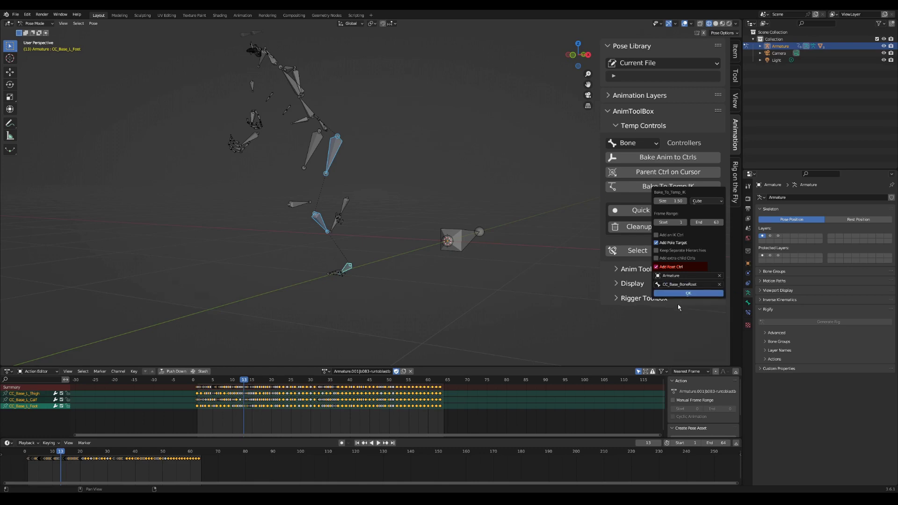
- Bake the root-controlled IK rig, play to frame 14, and move the root control
{"action": "left_click", "coordinate": [680, 295]}
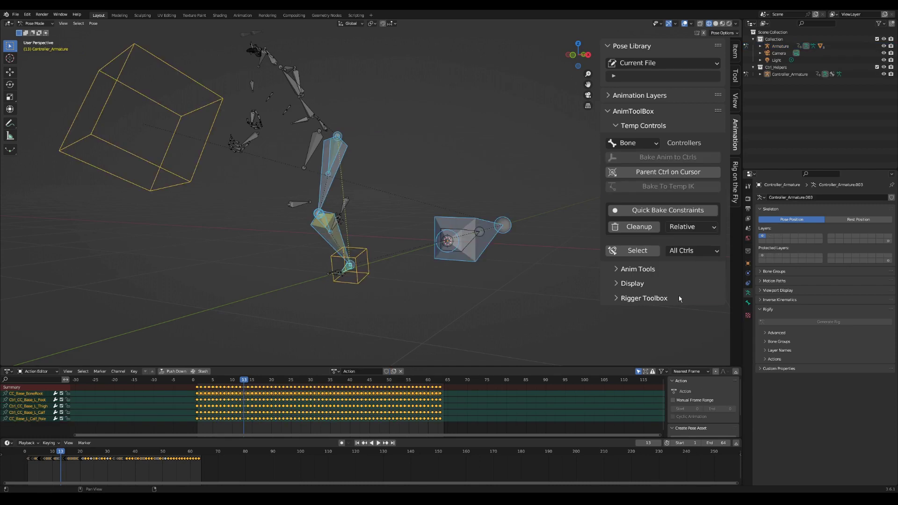
{"action": "key", "text": "space"}
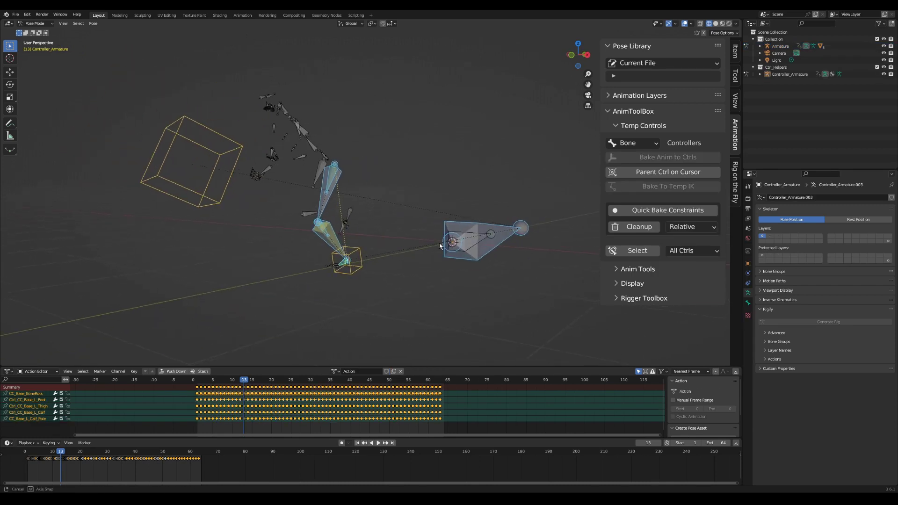
{"action": "left_click_drag", "start_coordinate": [239, 382], "coordinate": [249, 383]}
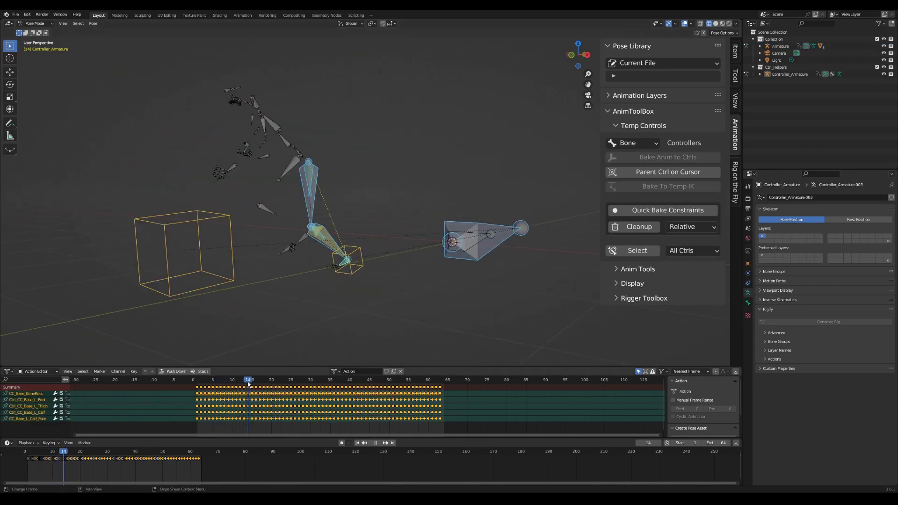
{"action": "left_click", "coordinate": [507, 228]}
{"action": "key", "text": "g"}
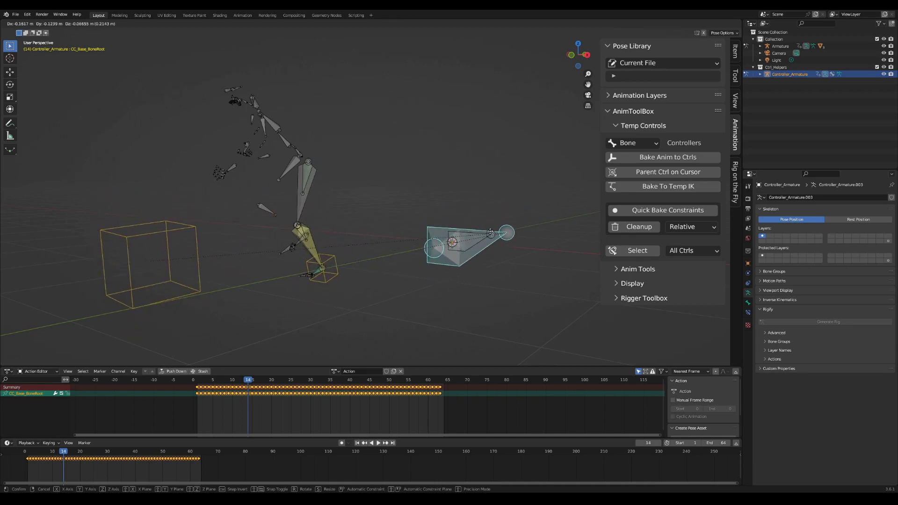
{"action": "left_click", "coordinate": [511, 239]}
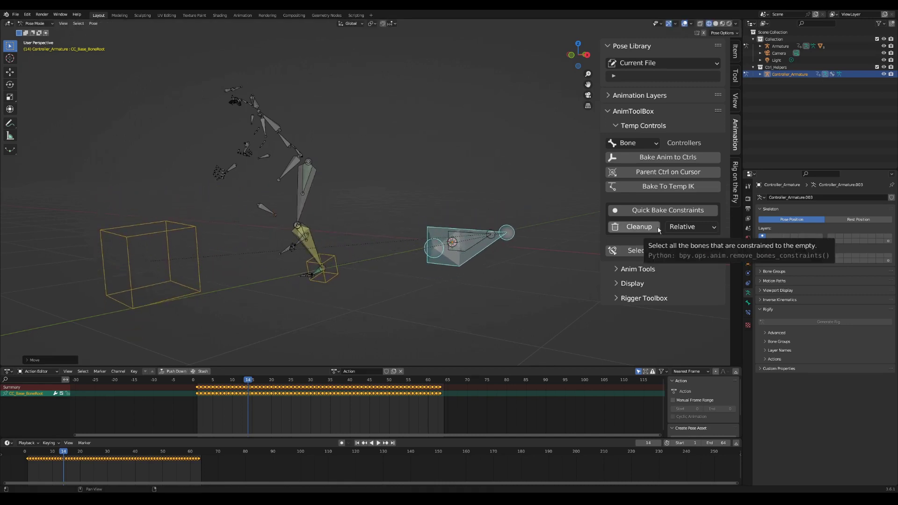